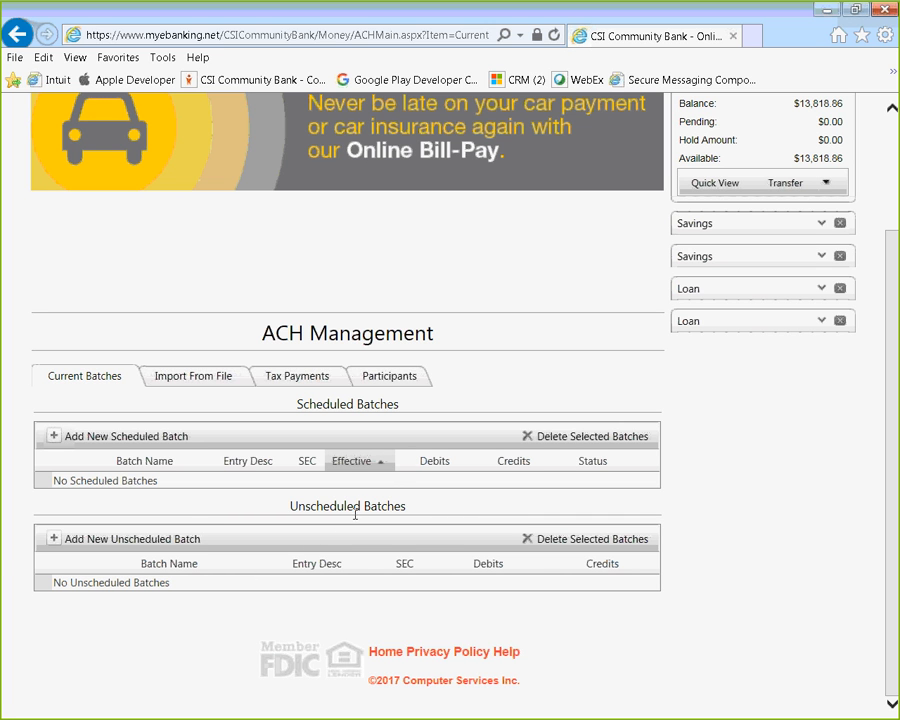
# Add a new unscheduled batch and enter 'Example' as its batch name.
pyautogui.click(52, 543)
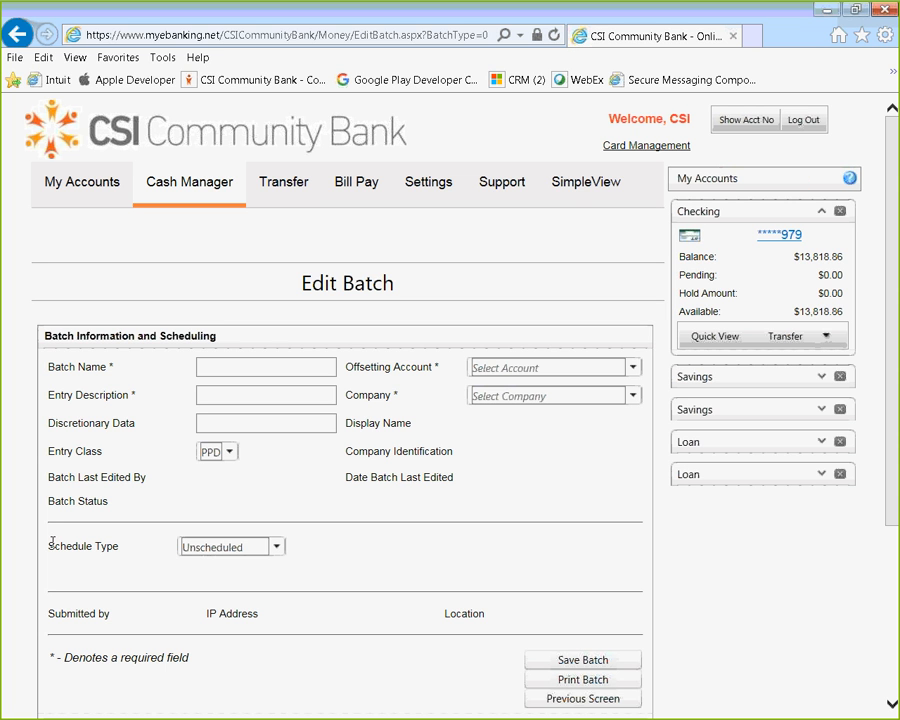
pyautogui.scroll(-1, 558, 530)
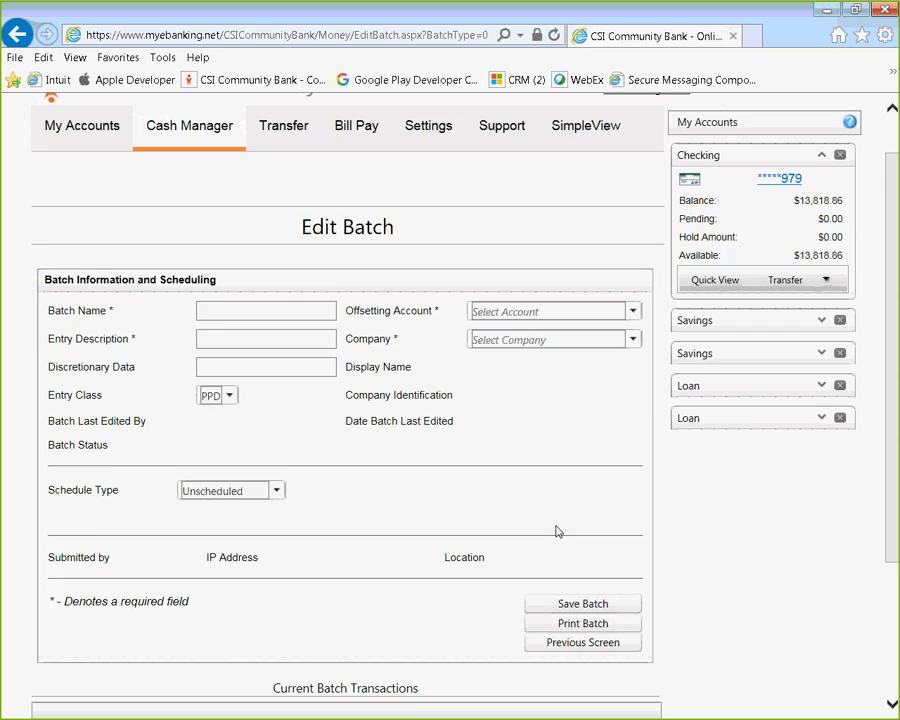
pyautogui.click(234, 273)
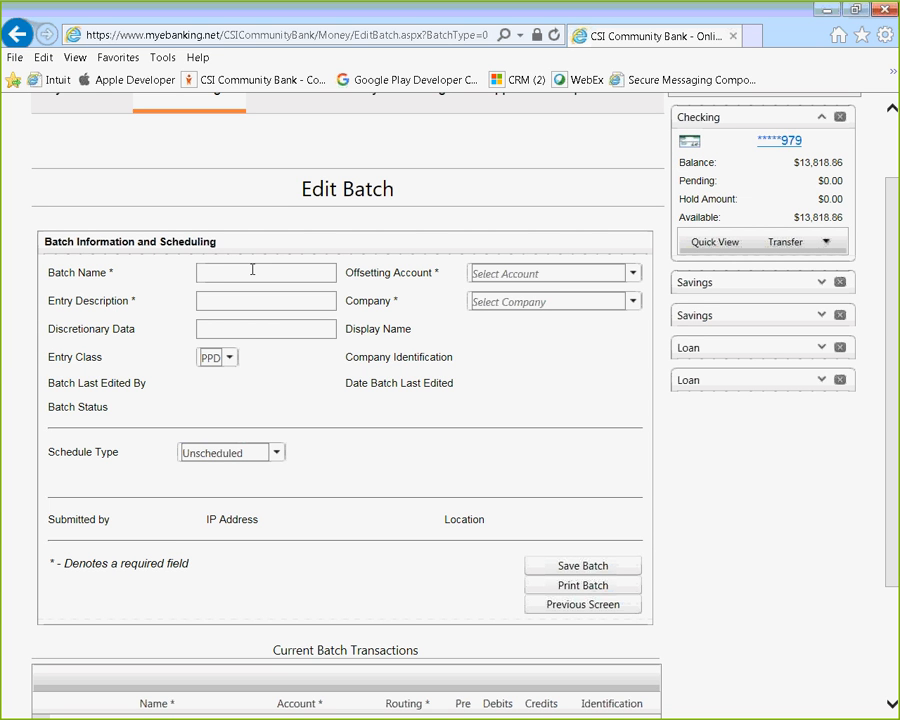
pyautogui.write('Example')
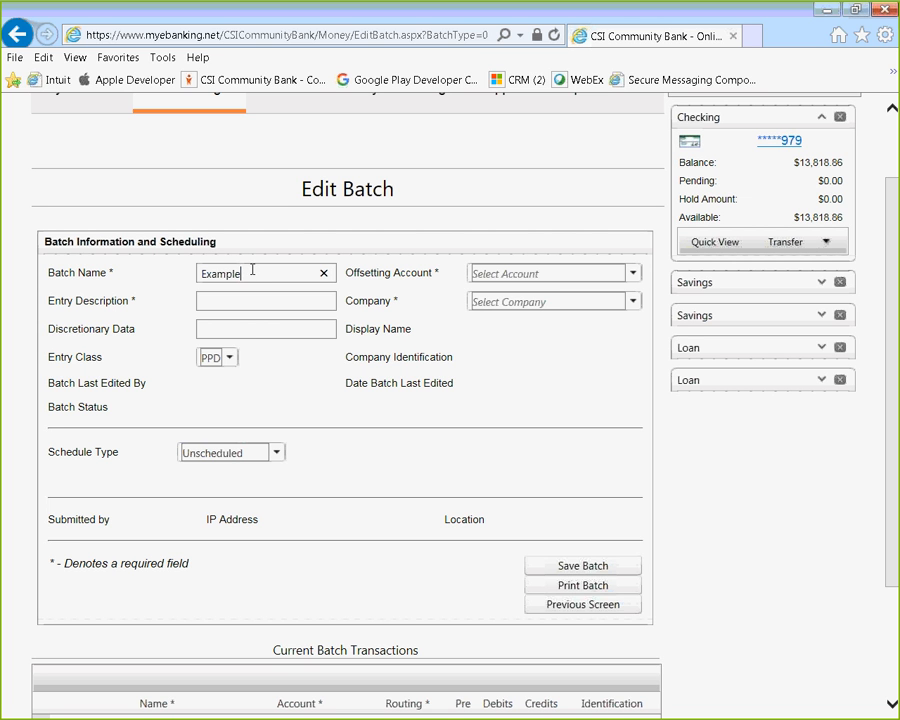
# Set the offsetting account to the third Checking account, entry description 'Payroll', and company Computer Services.
pyautogui.click(637, 279)
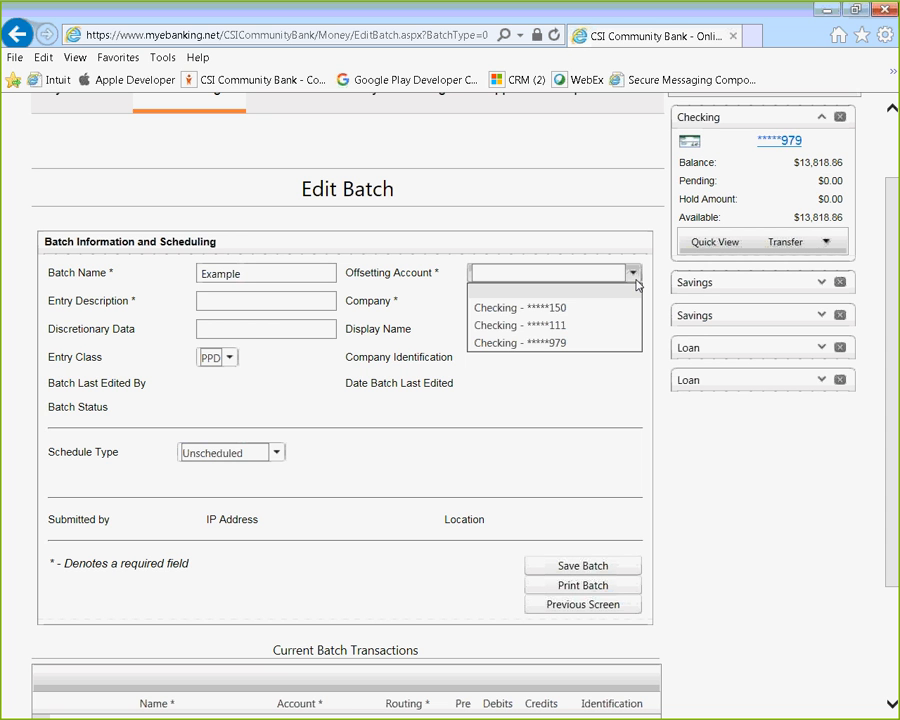
pyautogui.click(576, 343)
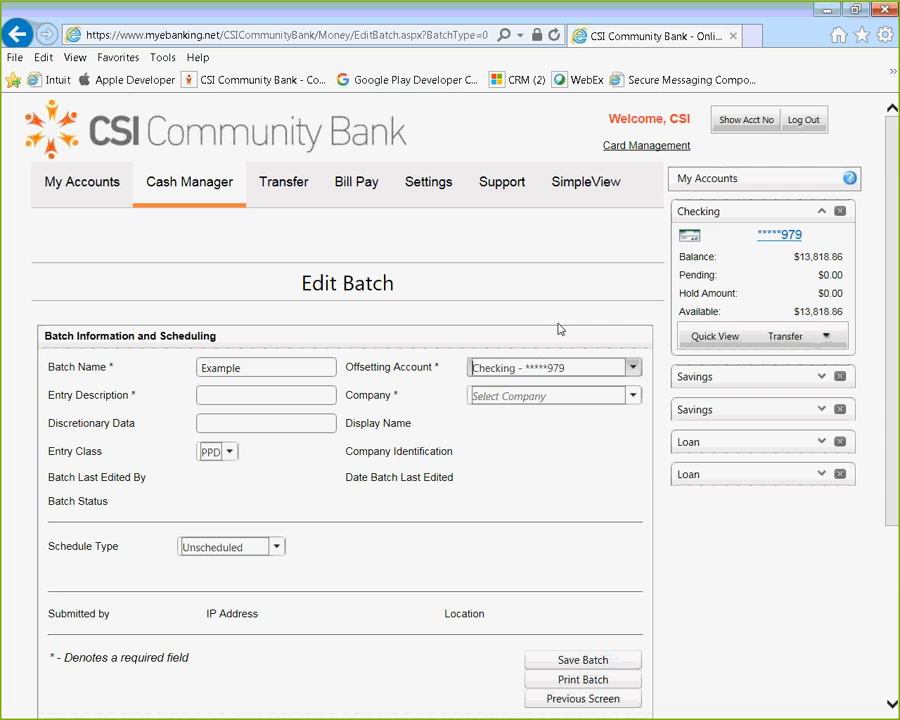
pyautogui.click(232, 396)
pyautogui.write('Payroll')
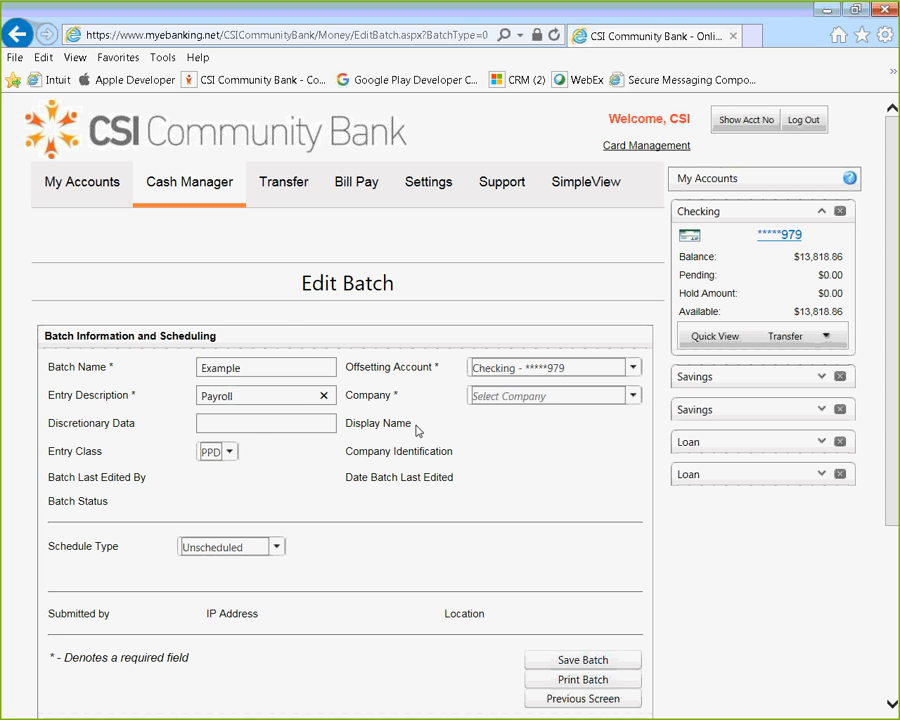
pyautogui.click(632, 399)
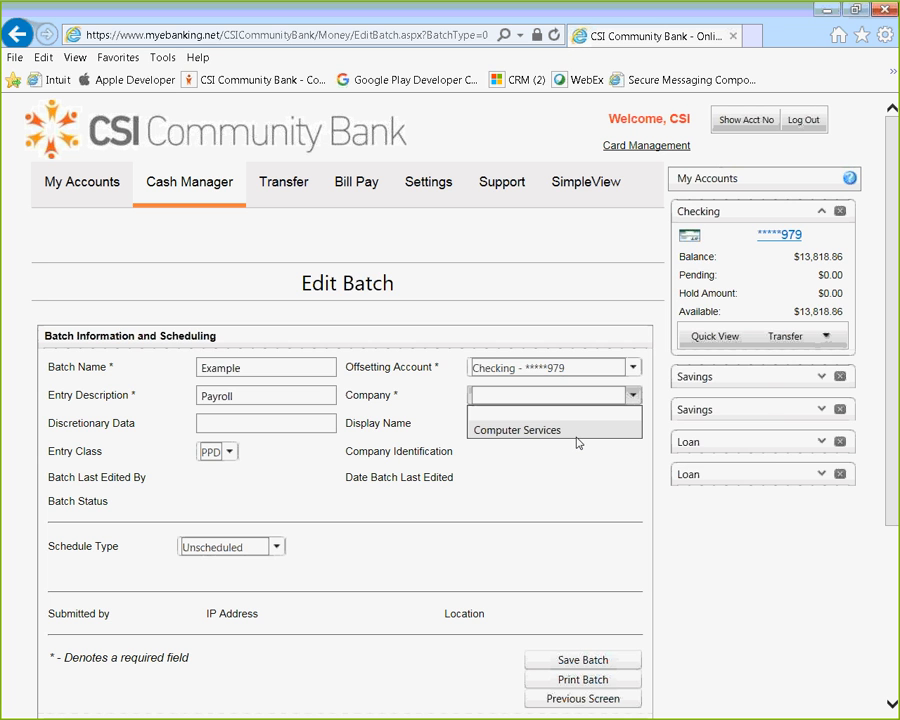
pyautogui.moveTo(212, 194)
pyautogui.click(538, 432)
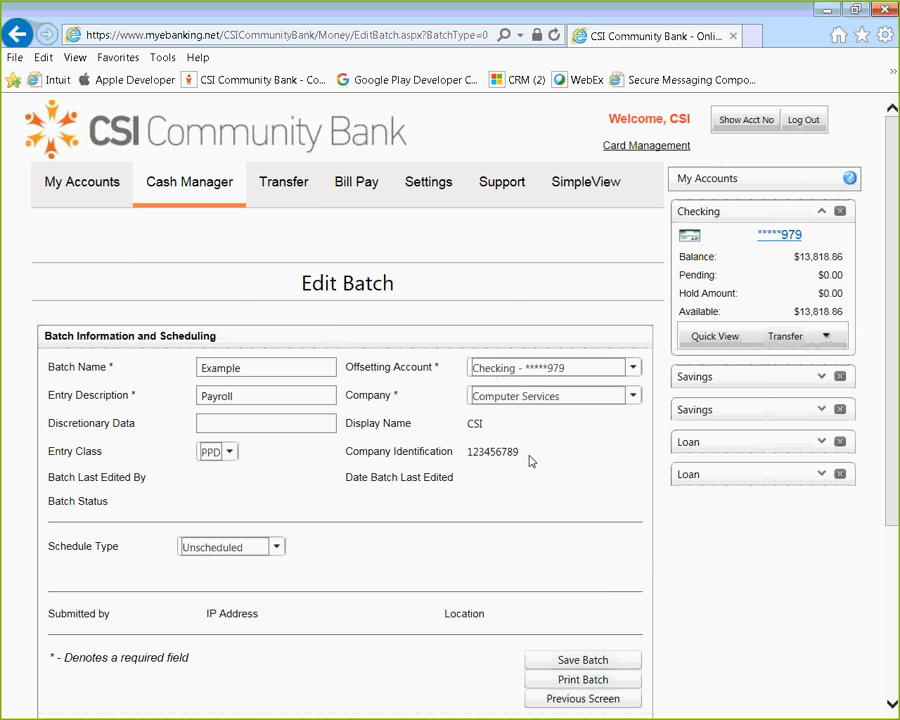
pyautogui.scroll(-2, 530, 461)
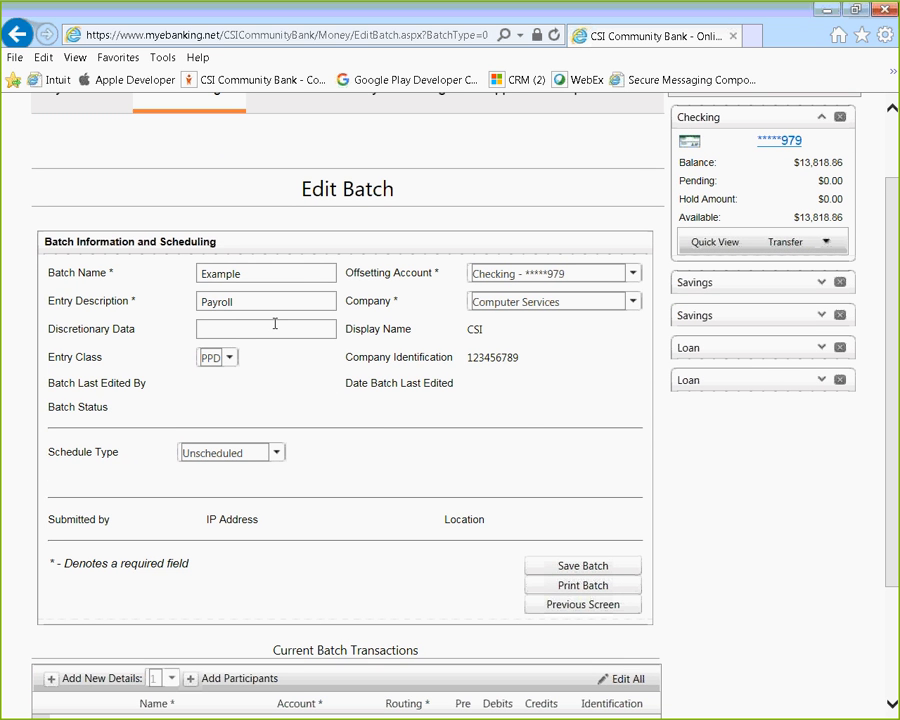
pyautogui.click(275, 324)
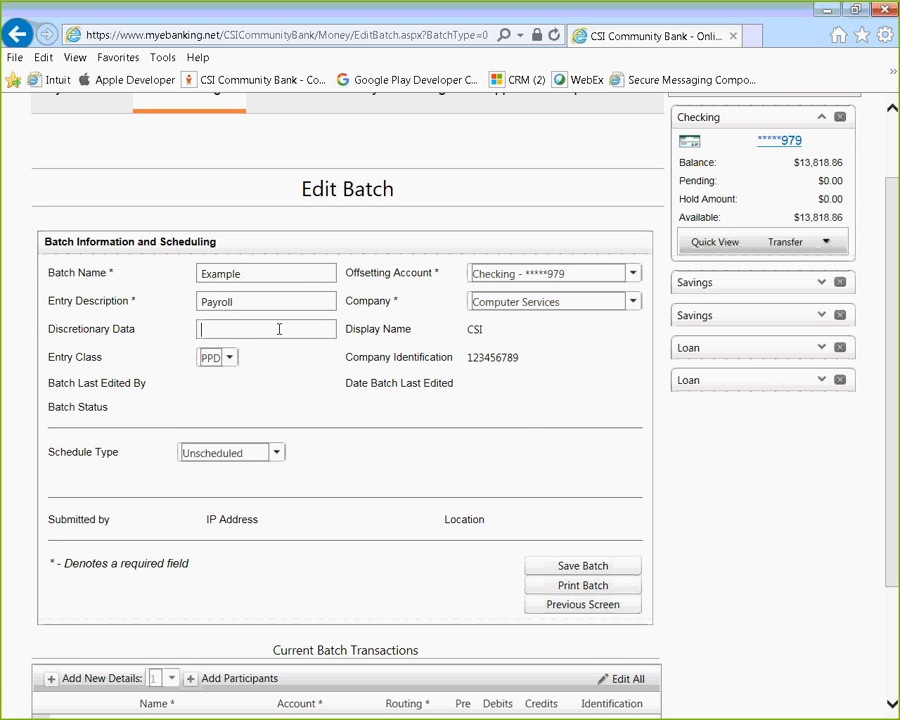
pyautogui.click(233, 364)
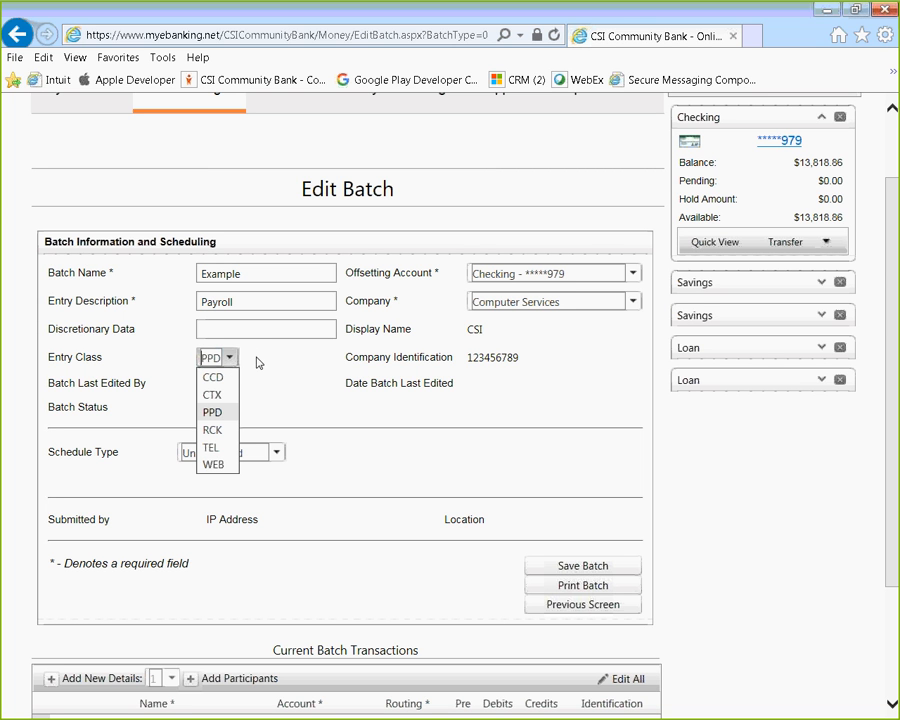
pyautogui.click(258, 362)
pyautogui.click(229, 362)
pyautogui.click(222, 413)
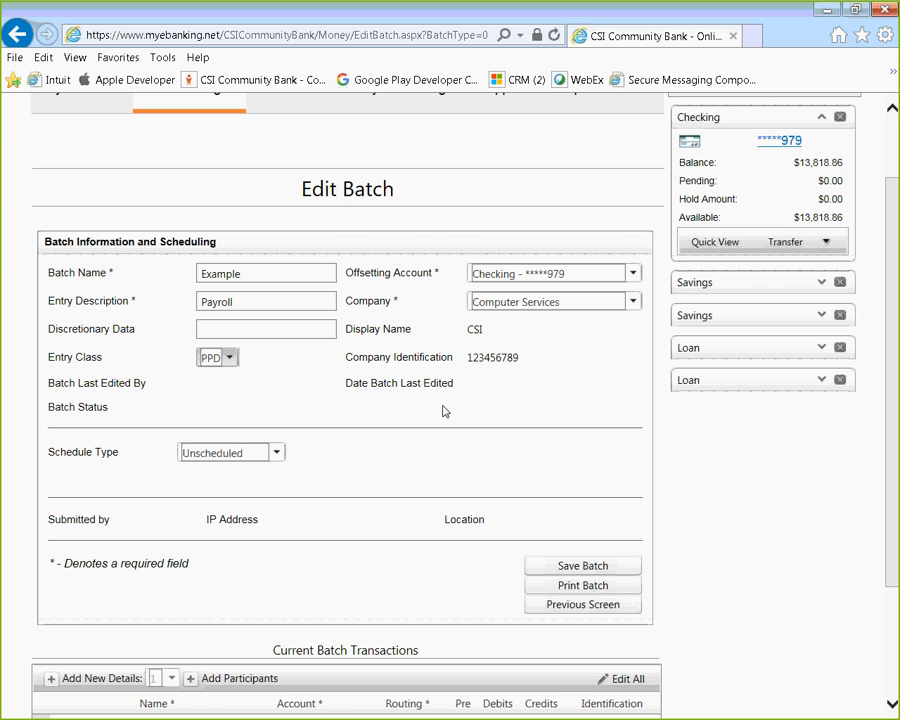
pyautogui.scroll(-3, 442, 410)
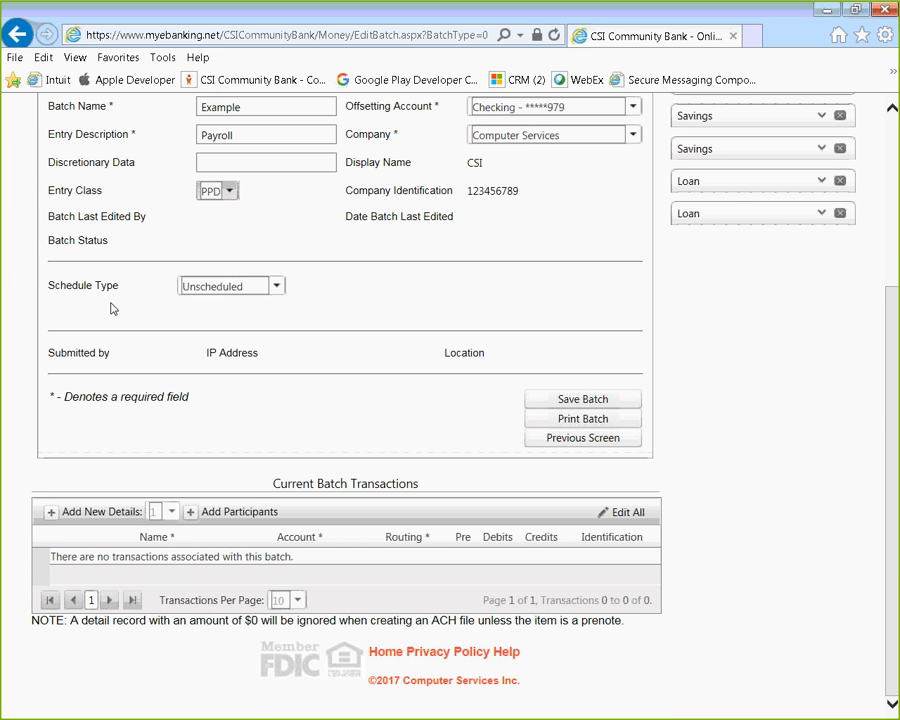
pyautogui.click(276, 287)
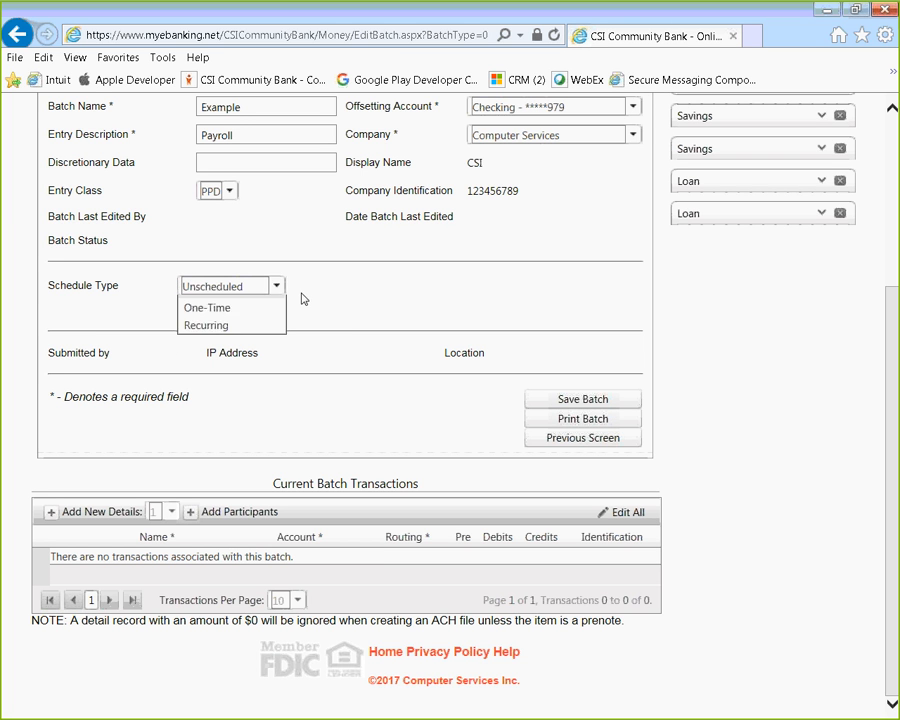
pyautogui.click(253, 290)
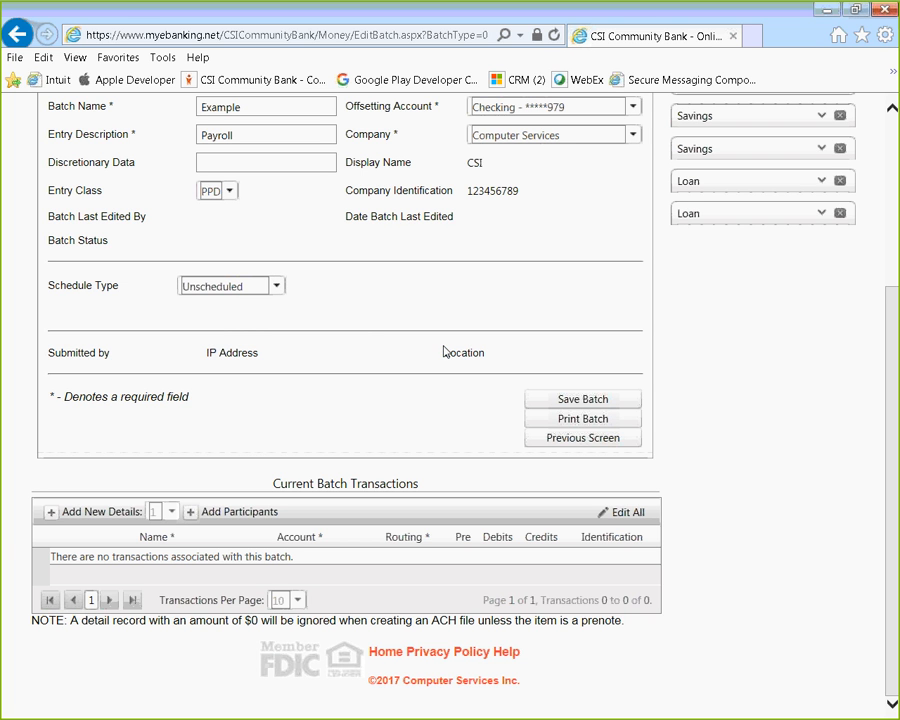
# Save the Example batch so it is recorded as Unscheduled.
pyautogui.click(579, 402)
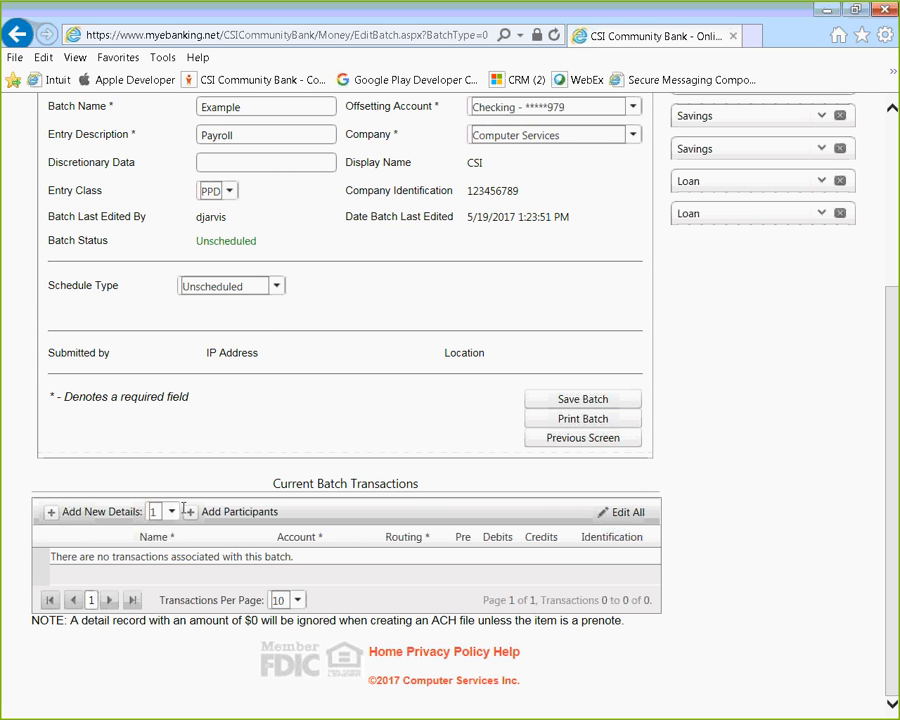
# Check three participants in the Participants list and add them to the Example batch.
pyautogui.scroll(5, 184, 510)
pyautogui.moveTo(202, 194)
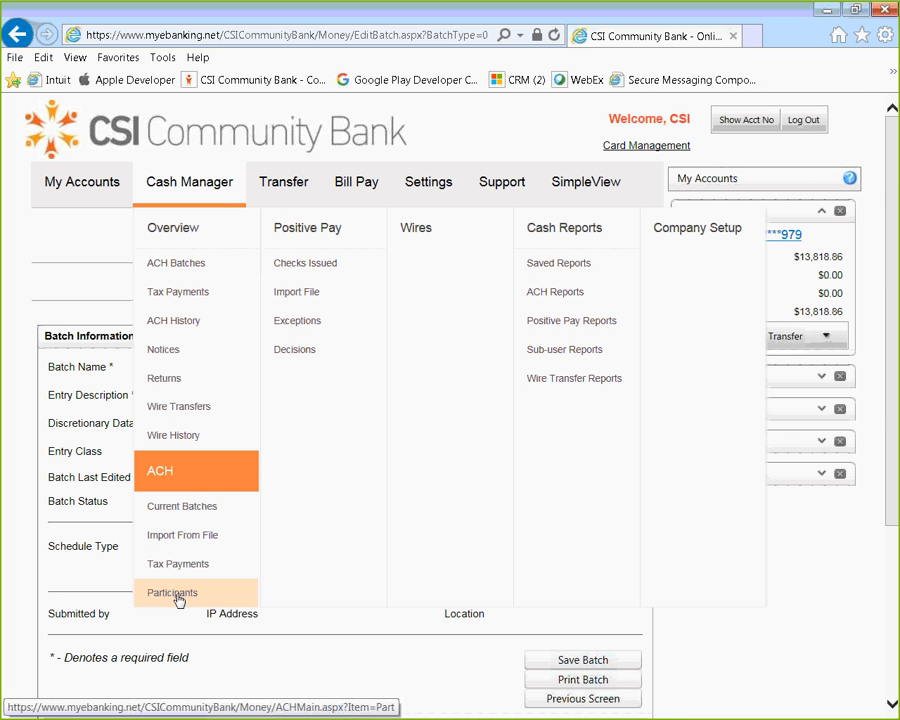
pyautogui.scroll(-3, 300, 663)
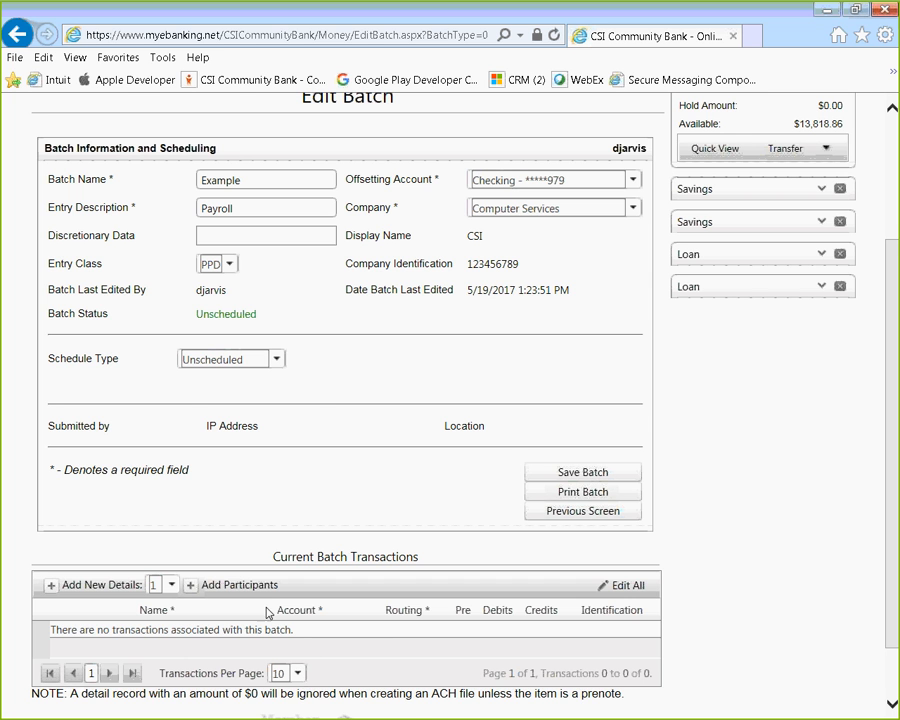
pyautogui.click(190, 590)
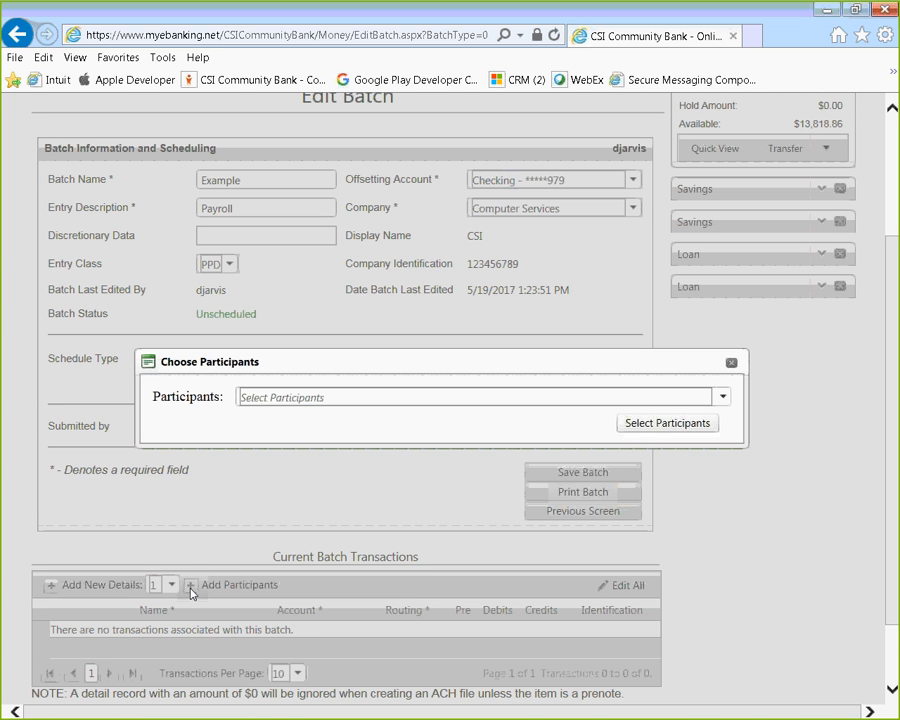
pyautogui.click(724, 398)
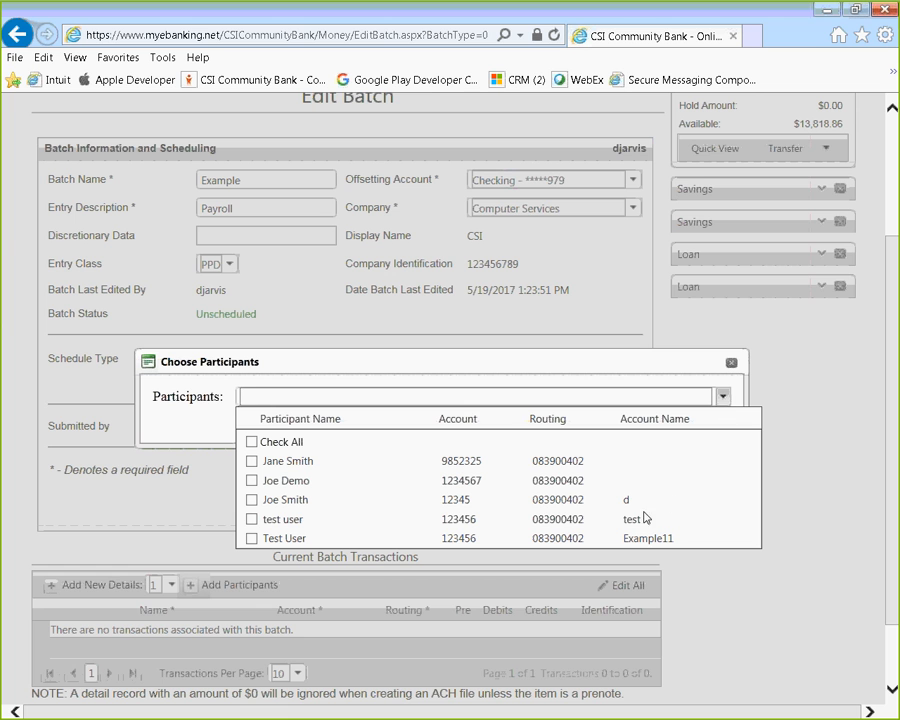
pyautogui.click(252, 499)
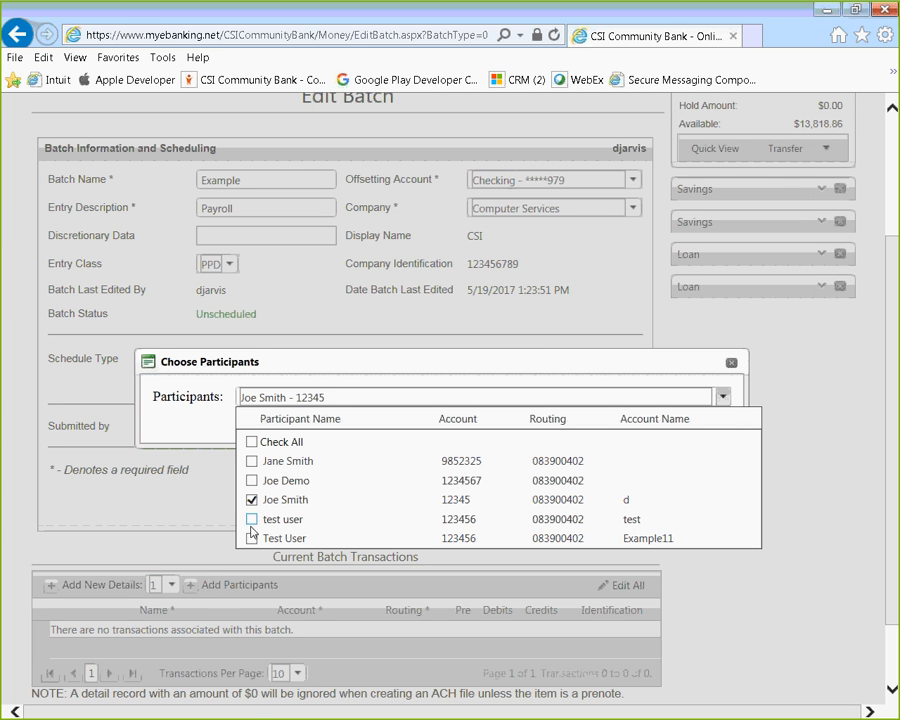
pyautogui.click(252, 519)
pyautogui.click(252, 538)
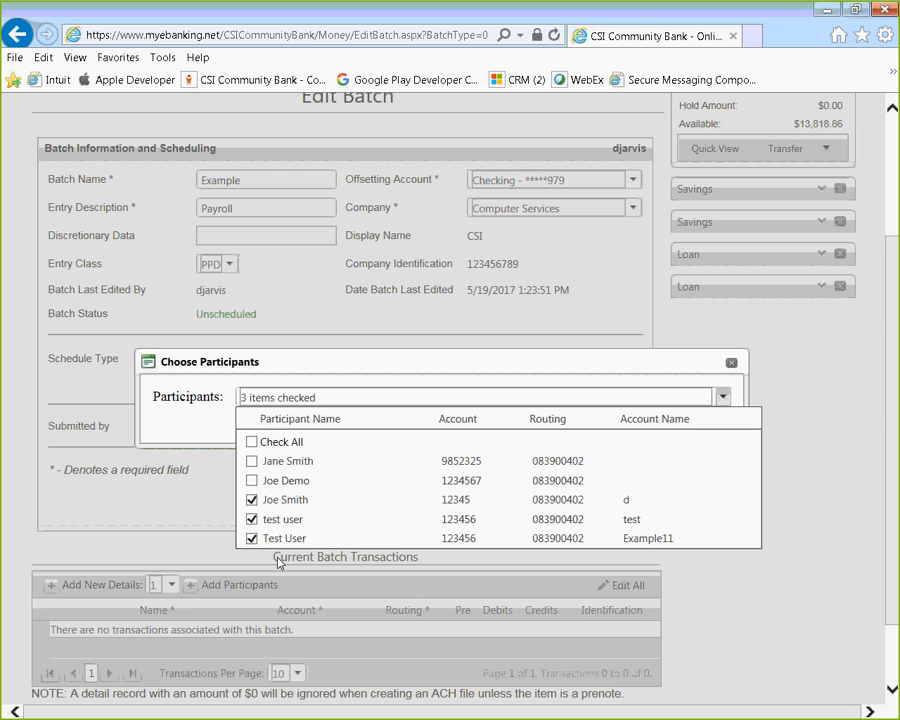
pyautogui.click(182, 433)
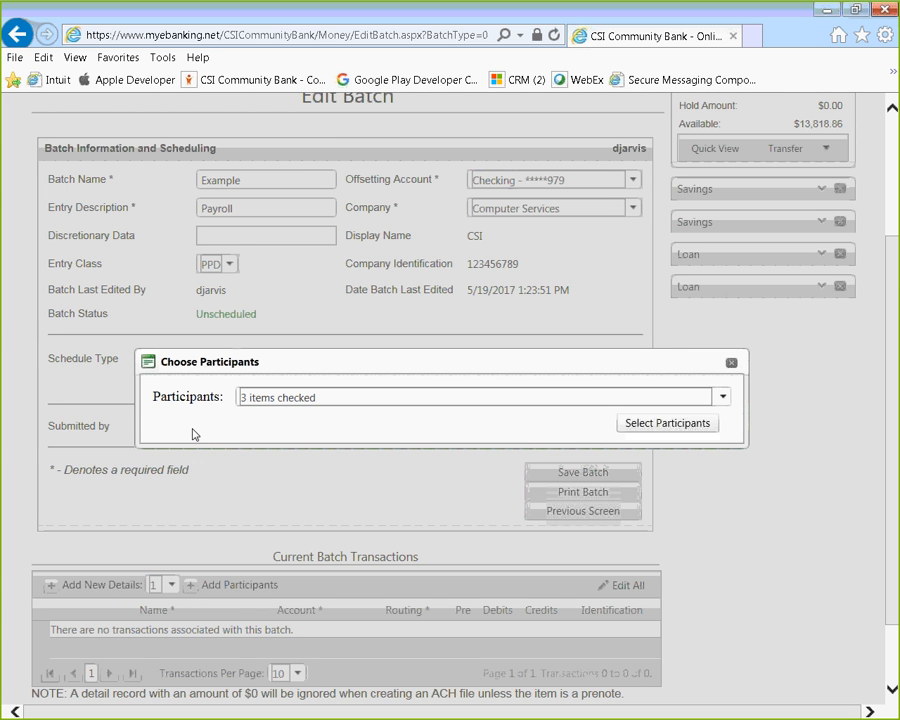
pyautogui.click(662, 424)
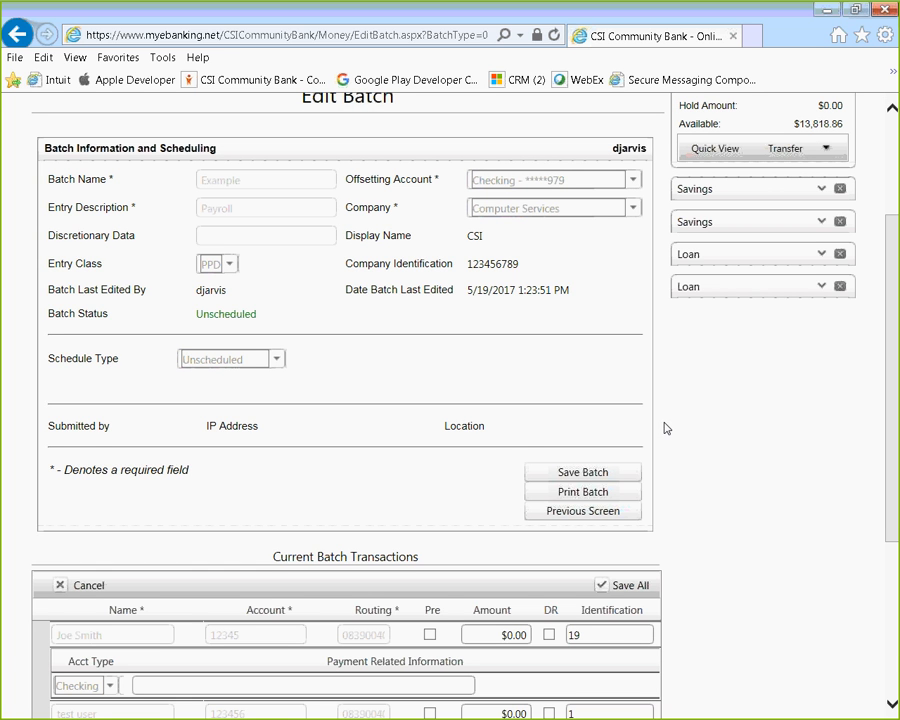
# Scroll down to show all three $0.00 transaction rows, identifications 19, 1 and 21.
pyautogui.scroll(-1, 788, 560)
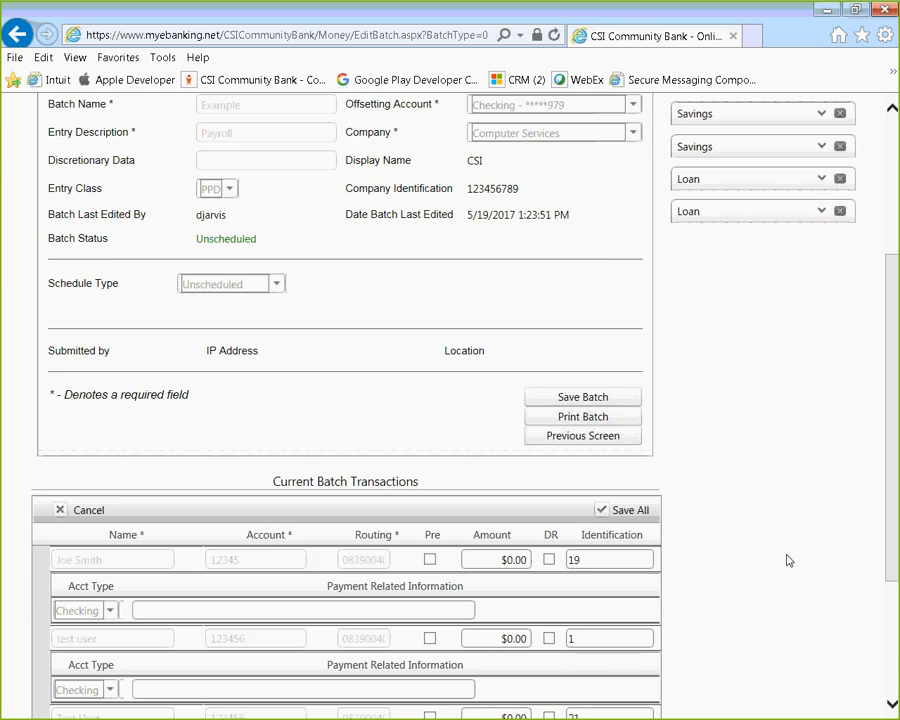
pyautogui.scroll(-3, 788, 560)
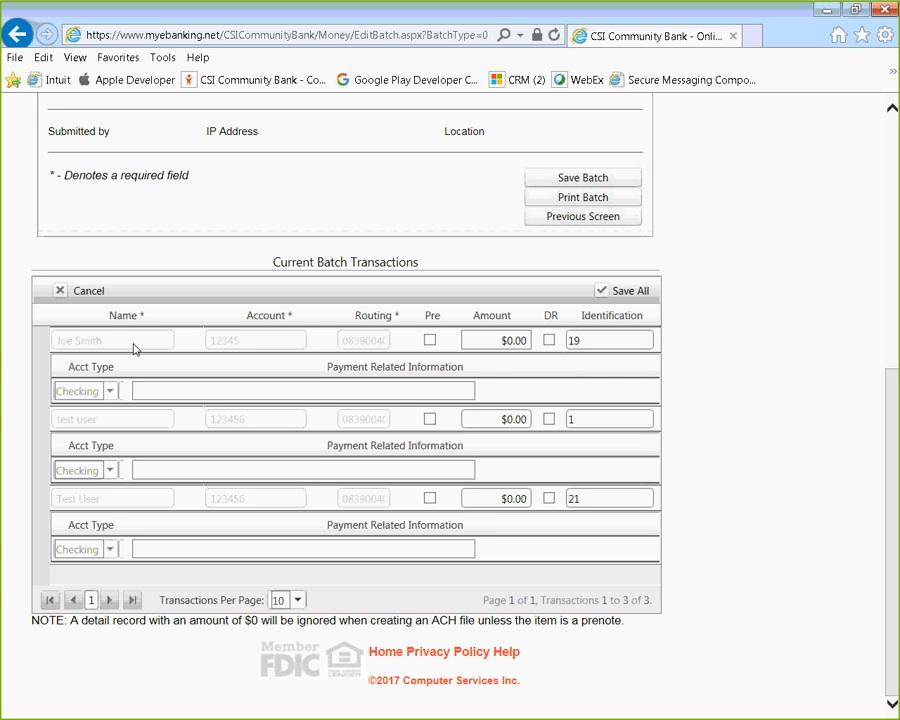
# Enter amounts 2.00, 16.00 and 300.00 for the three transactions.
pyautogui.click(510, 340)
pyautogui.write('2.00')
pyautogui.click(514, 419)
pyautogui.write('16.00')
pyautogui.click(504, 497)
pyautogui.write('300.00')
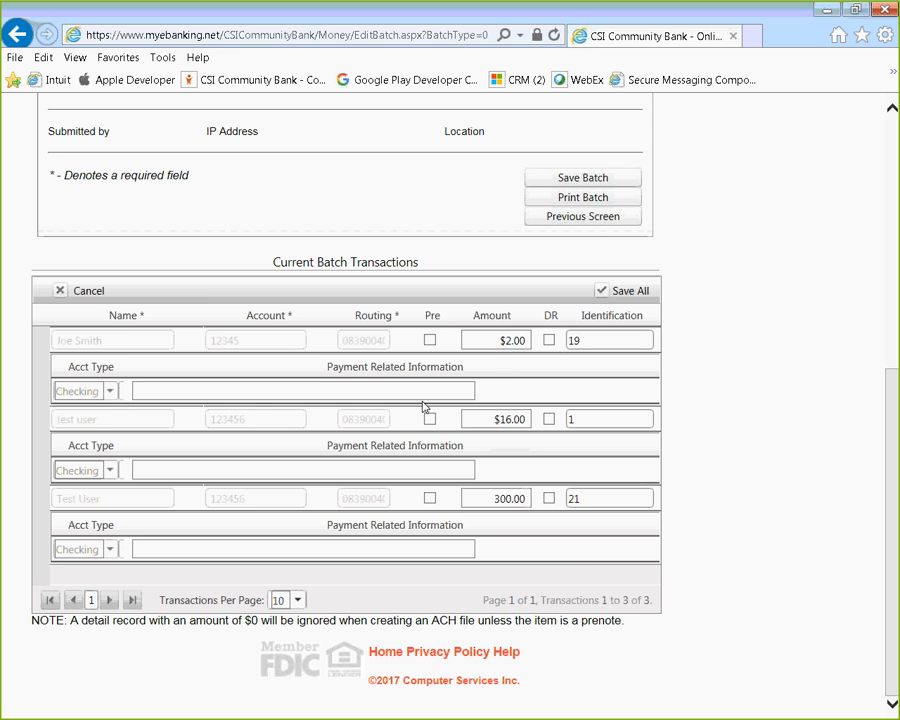
# Make the third transaction a prenote and change its amount to 0.00.
pyautogui.click(430, 497)
pyautogui.click(481, 498)
pyautogui.hotkey('ctrl', 'a')
pyautogui.press('BackSpace')
pyautogui.click(512, 504)
pyautogui.write('0.00')
pyautogui.click(716, 516)
# Mark the first $2.00 transaction as a debit and save all transaction edits.
pyautogui.click(555, 341)
pyautogui.click(579, 494)
pyautogui.click(548, 339)
pyautogui.click(603, 291)
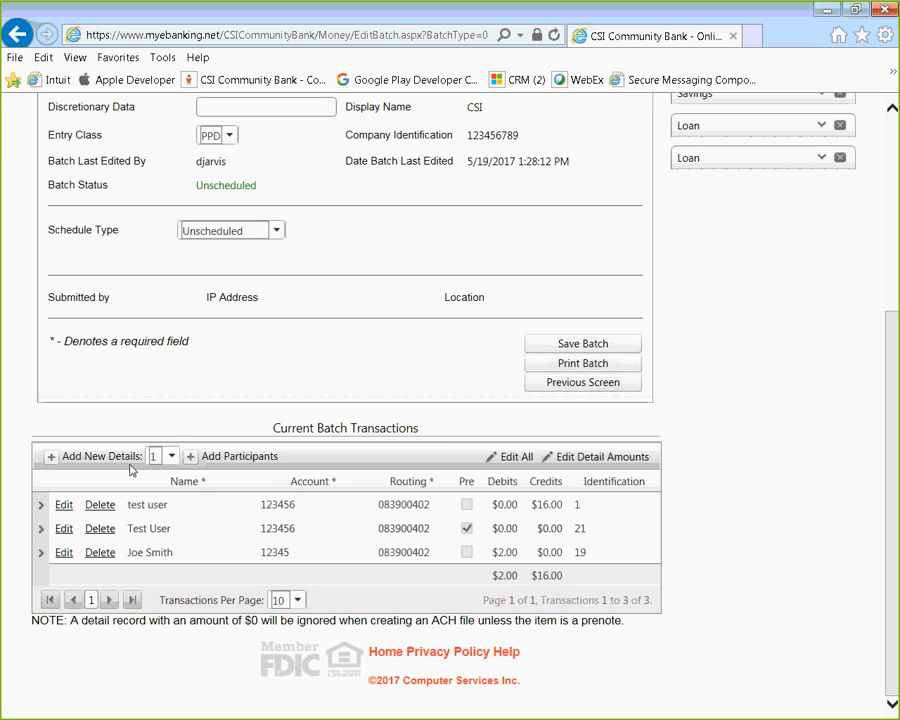
pyautogui.click(171, 456)
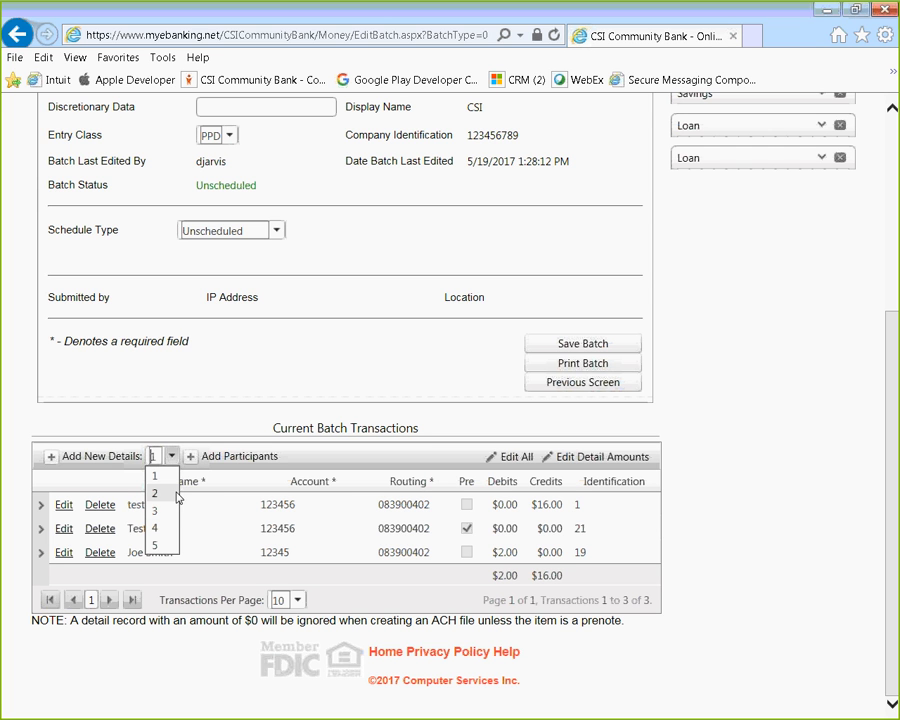
# Add one new blank transaction detail row to the batch.
pyautogui.click(158, 477)
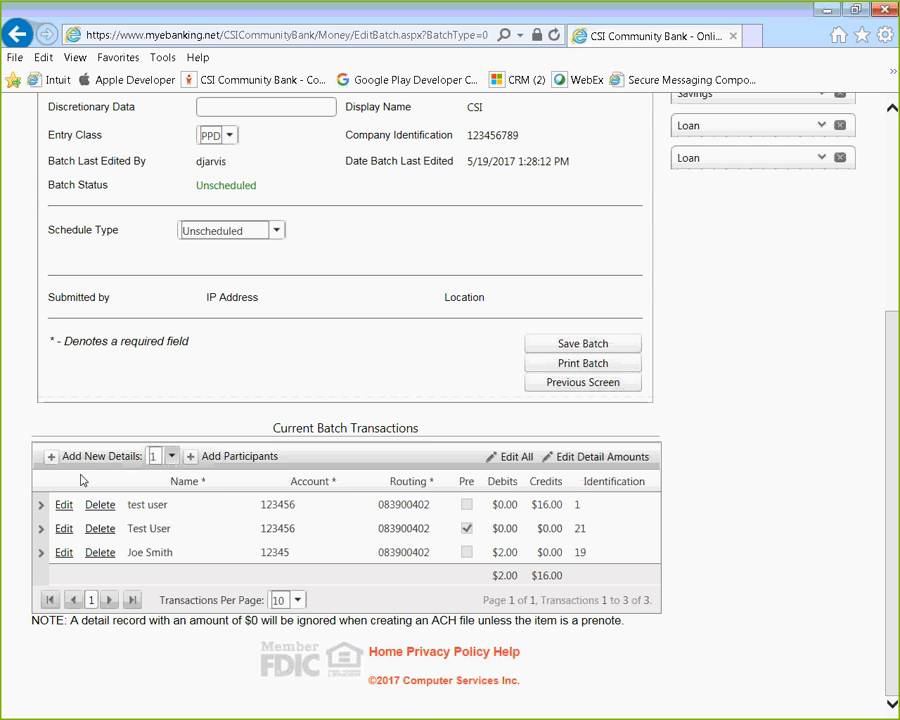
pyautogui.click(47, 456)
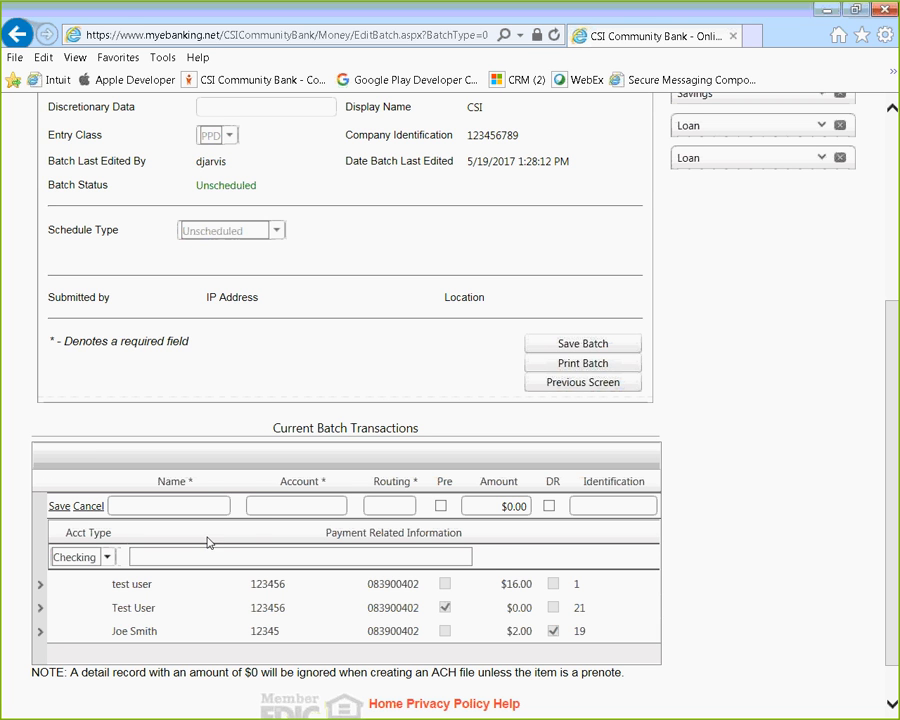
pyautogui.click(179, 512)
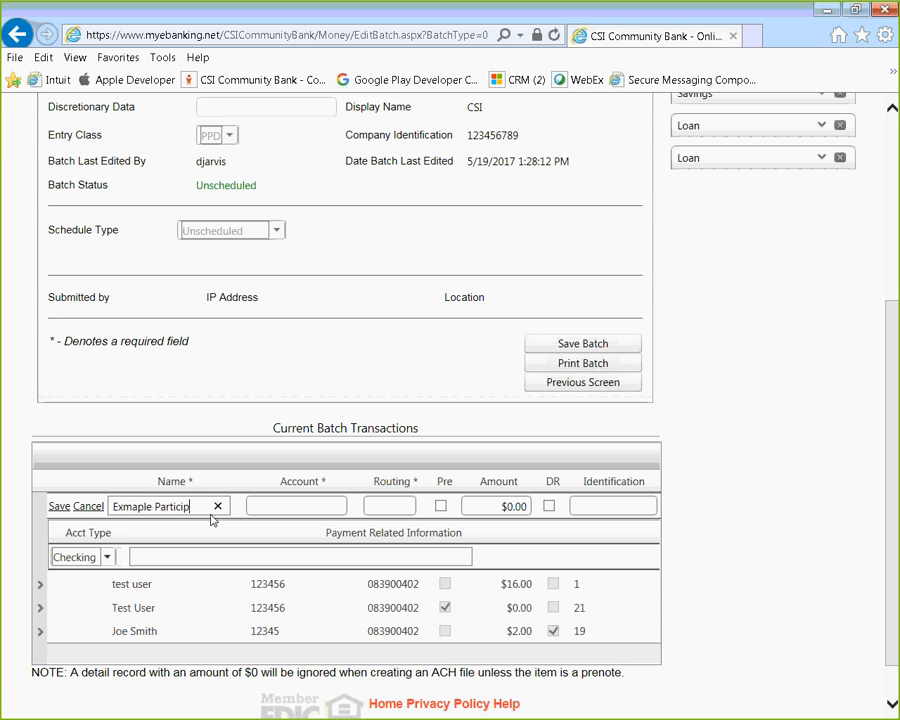
# Fill in 'Exmaple Participant' with account and routing numbers, amount 2.00, identification 231, and save.
pyautogui.press('Tab')
pyautogui.press('Tab')
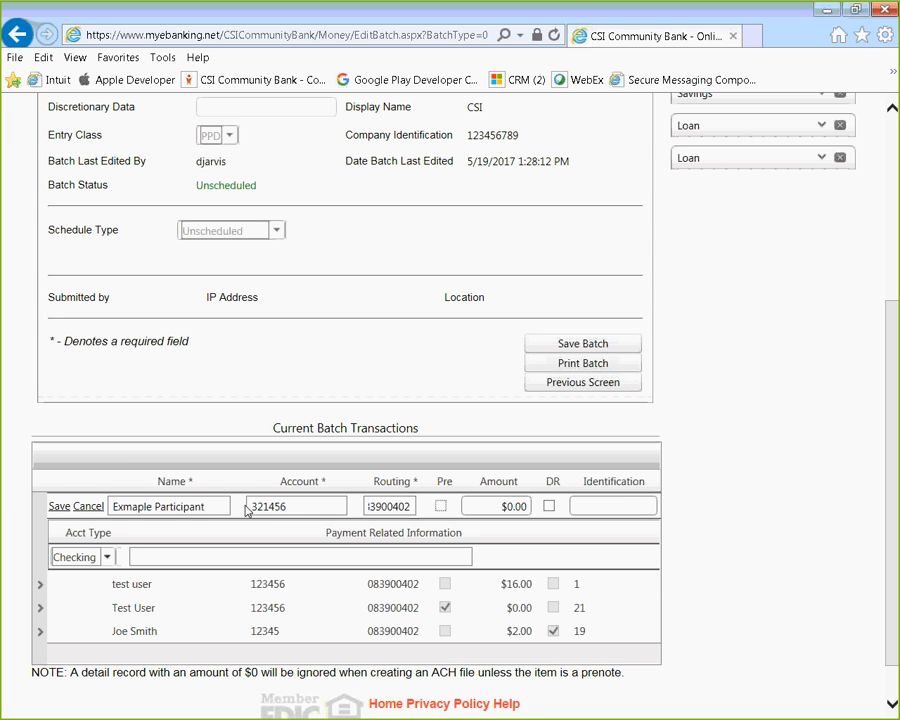
pyautogui.click(509, 498)
pyautogui.write('2.00')
pyautogui.click(594, 502)
pyautogui.write('231')
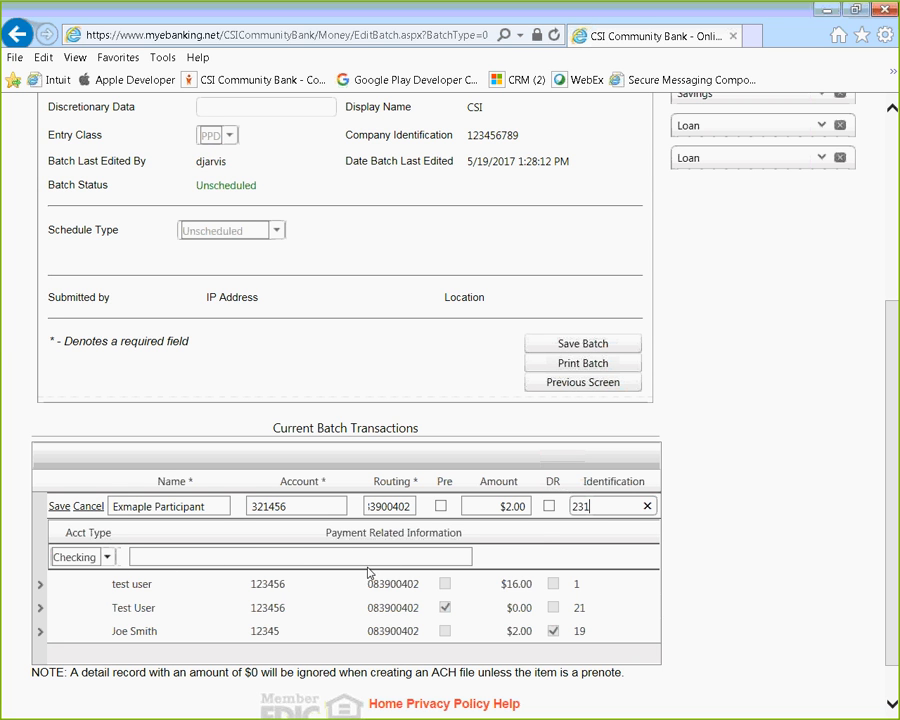
pyautogui.click(59, 507)
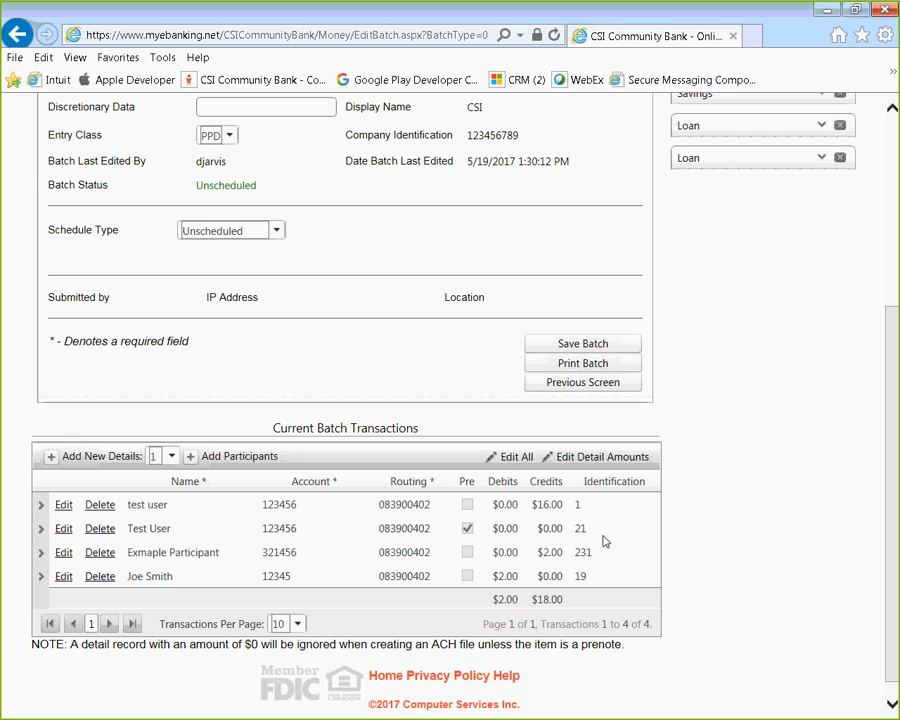
# Switch all four batch transactions into edit mode with Edit All.
pyautogui.click(514, 461)
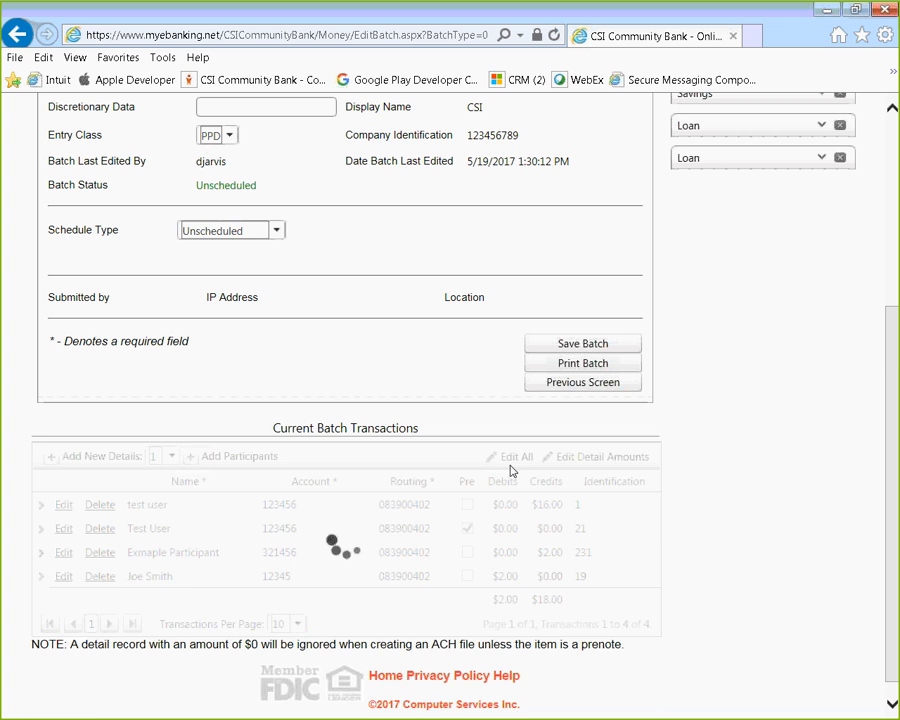
pyautogui.scroll(-3, 564, 466)
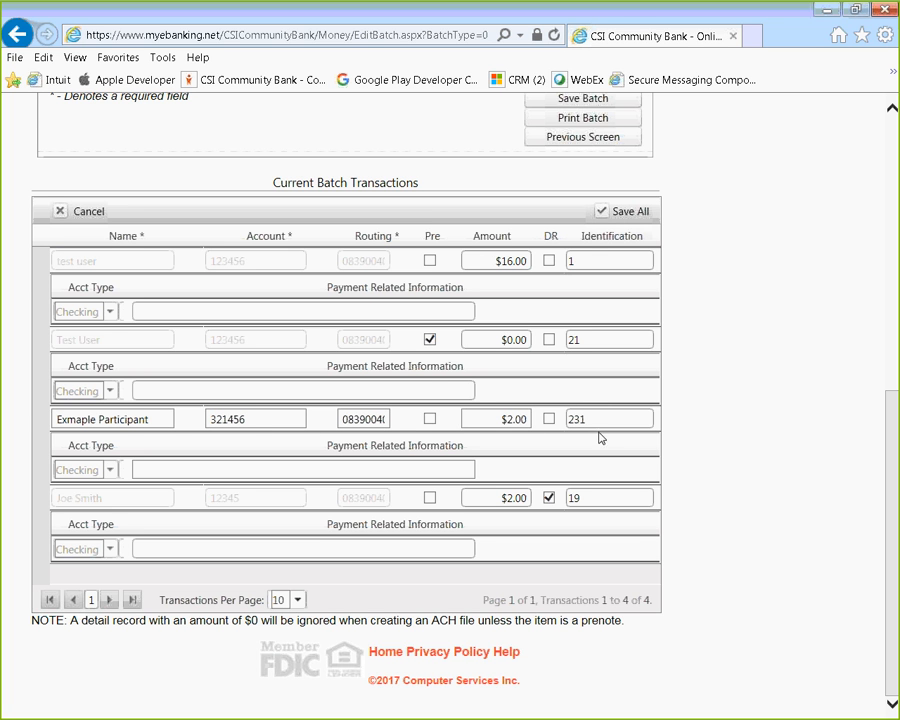
# Leave the Edit All grid after checking the Exmaple Participant row, and edit only detail amounts.
pyautogui.click(160, 419)
pyautogui.click(504, 419)
pyautogui.click(618, 427)
pyautogui.click(62, 213)
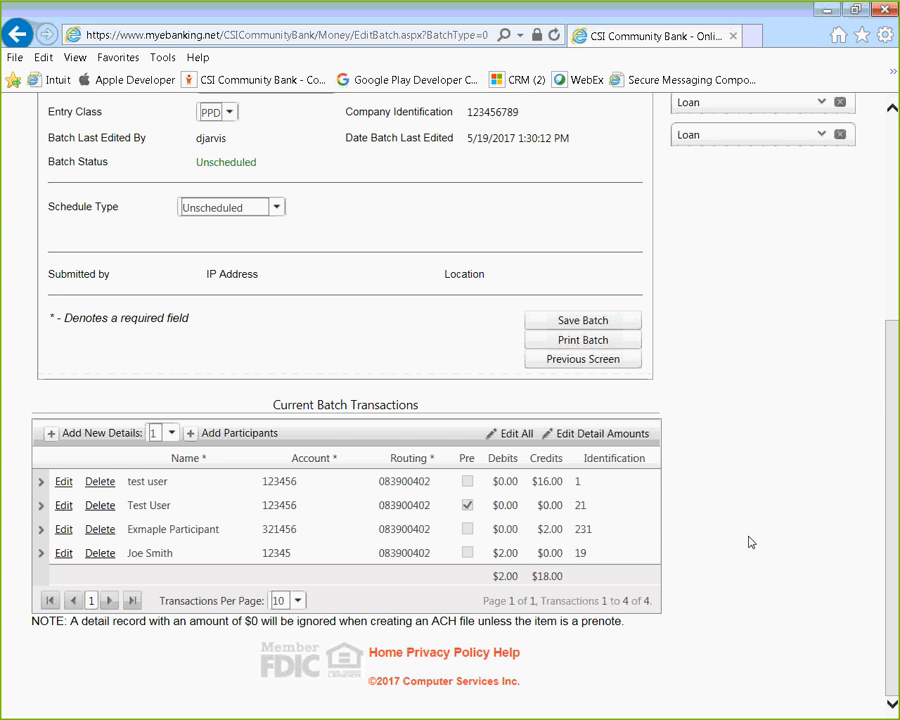
pyautogui.click(591, 436)
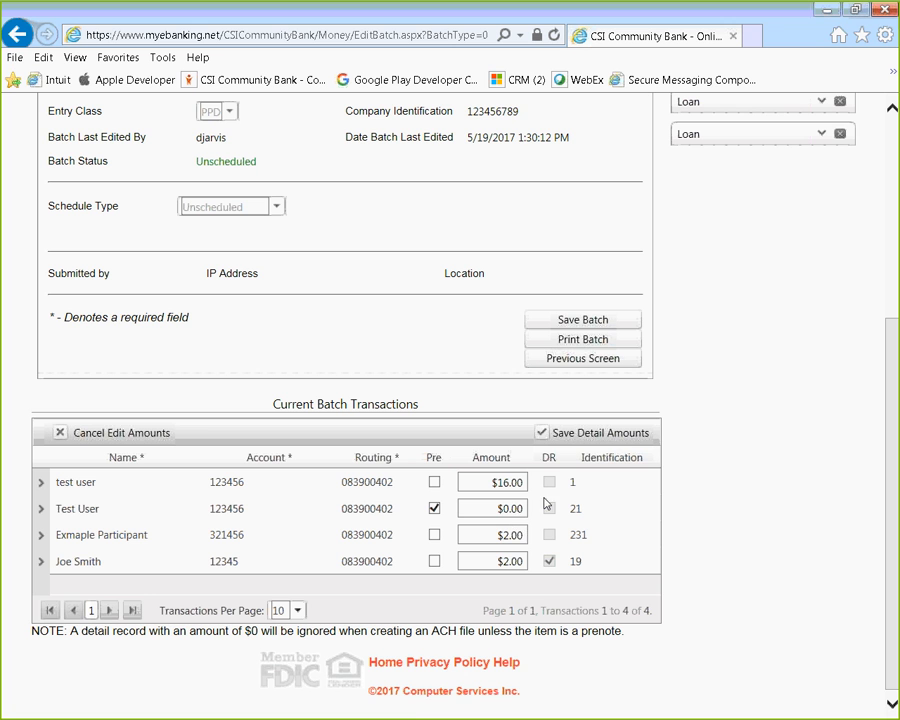
# Stop amount editing and save the four-transaction Example batch ($2.00 debits, $18.00 credits).
pyautogui.click(62, 433)
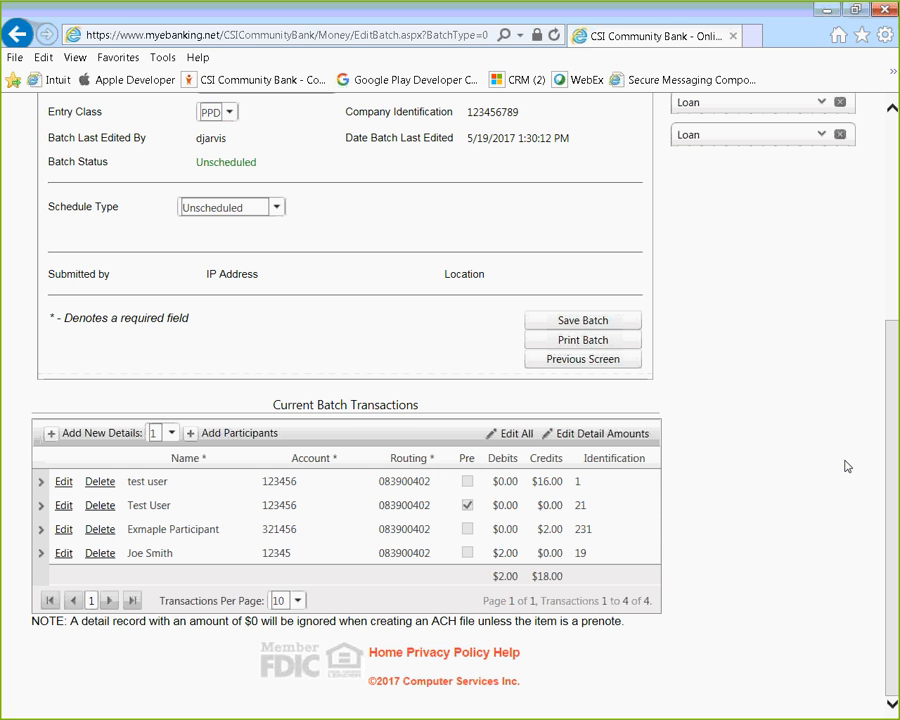
pyautogui.click(580, 321)
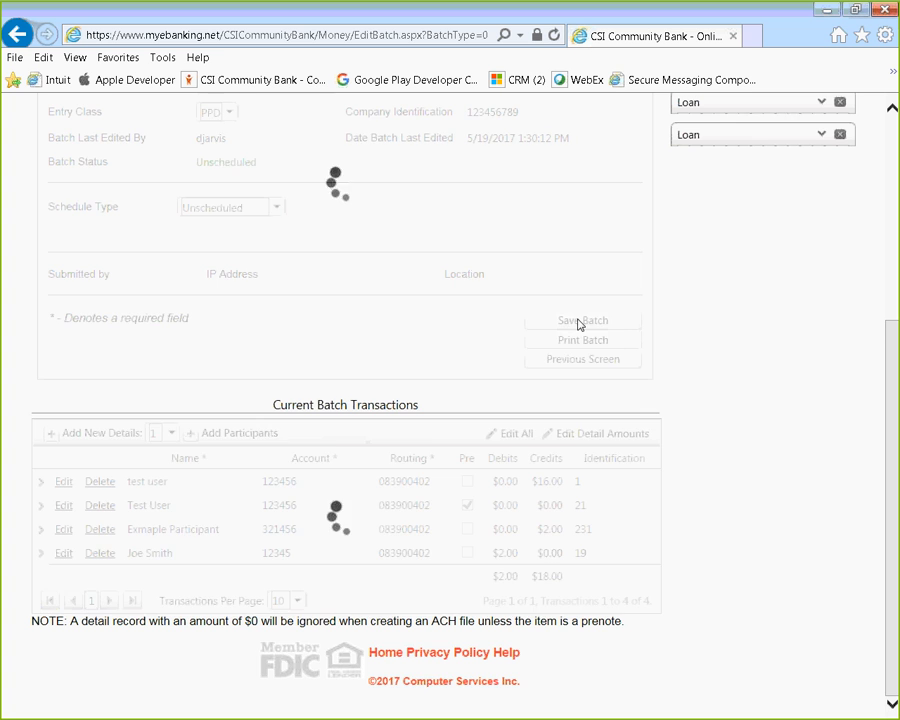
pyautogui.scroll(3, 634, 668)
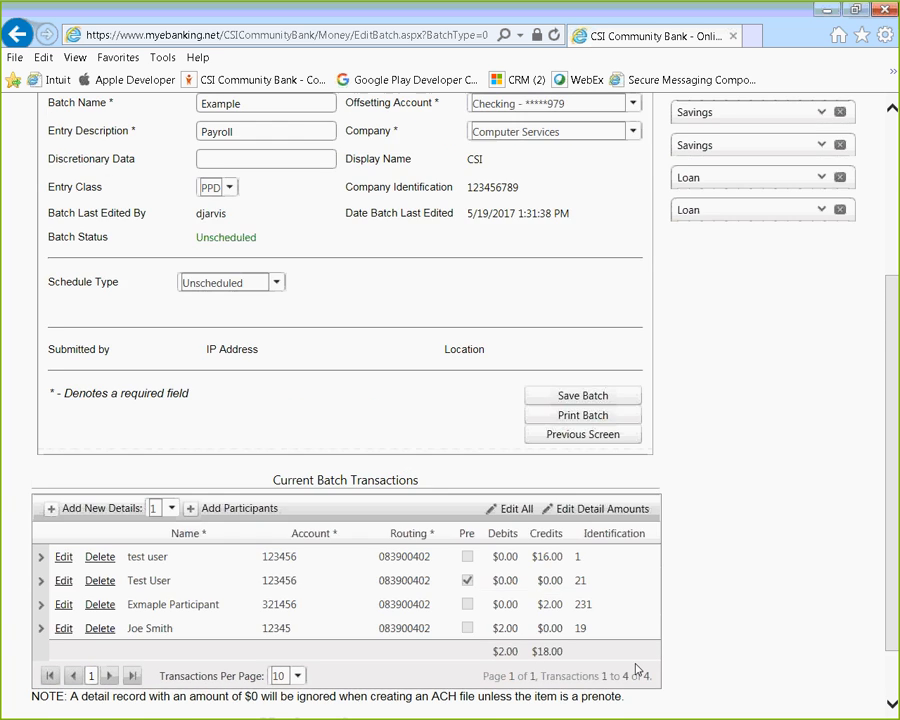
# Go to ACH Current Batches and toggle Example's checkbox under Unscheduled Batches on and off.
pyautogui.moveTo(187, 123)
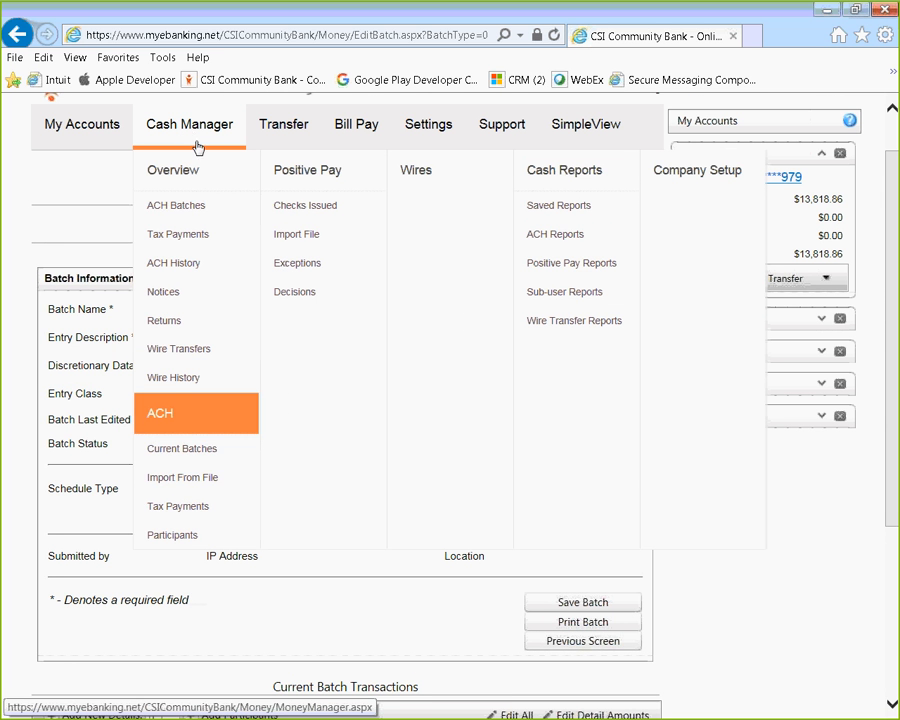
pyautogui.click(181, 456)
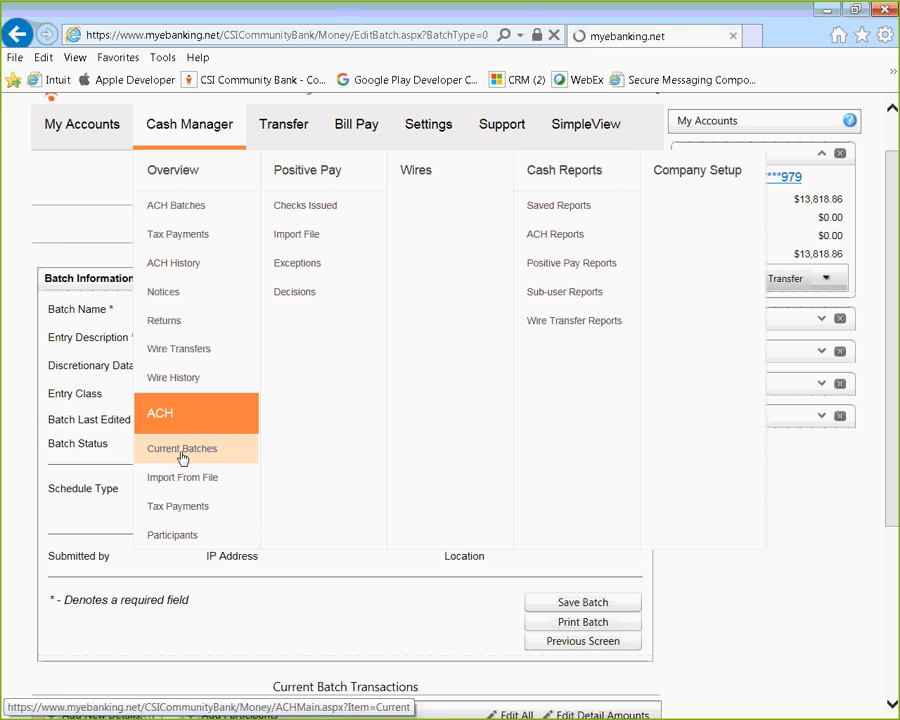
pyautogui.scroll(-3, 489, 441)
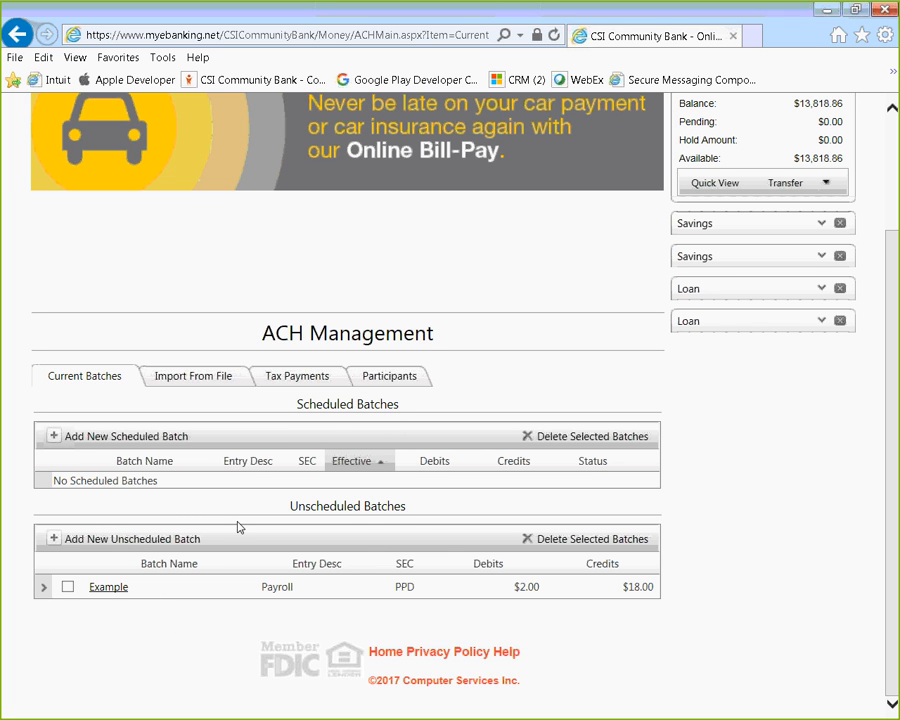
pyautogui.click(67, 587)
pyautogui.click(67, 587)
# Open the Example batch and expand its Schedule Type list, currently Unscheduled.
pyautogui.click(113, 588)
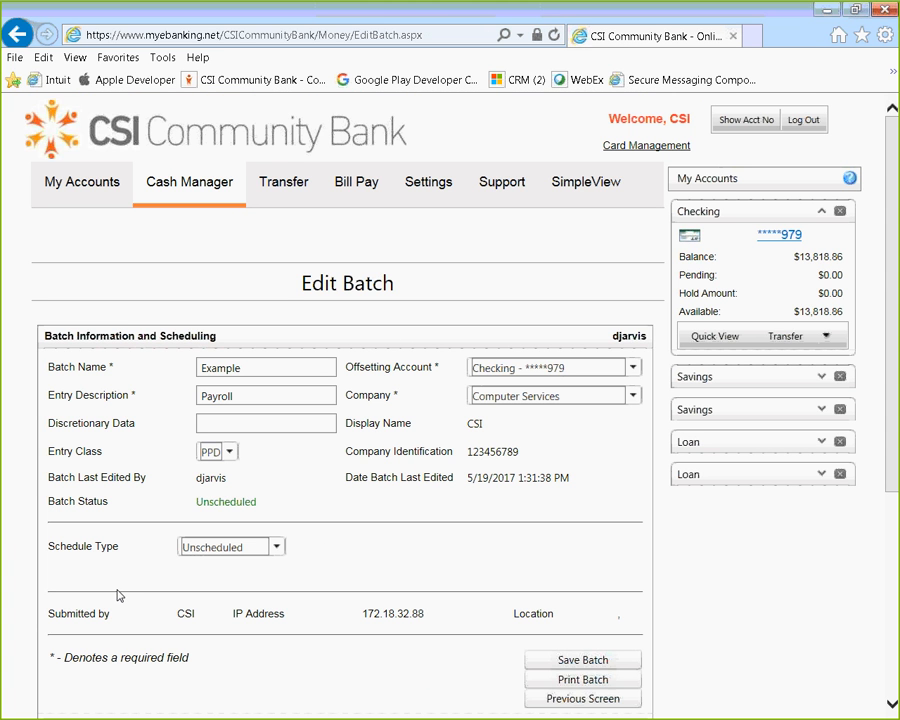
pyautogui.scroll(-2, 280, 540)
pyautogui.click(277, 360)
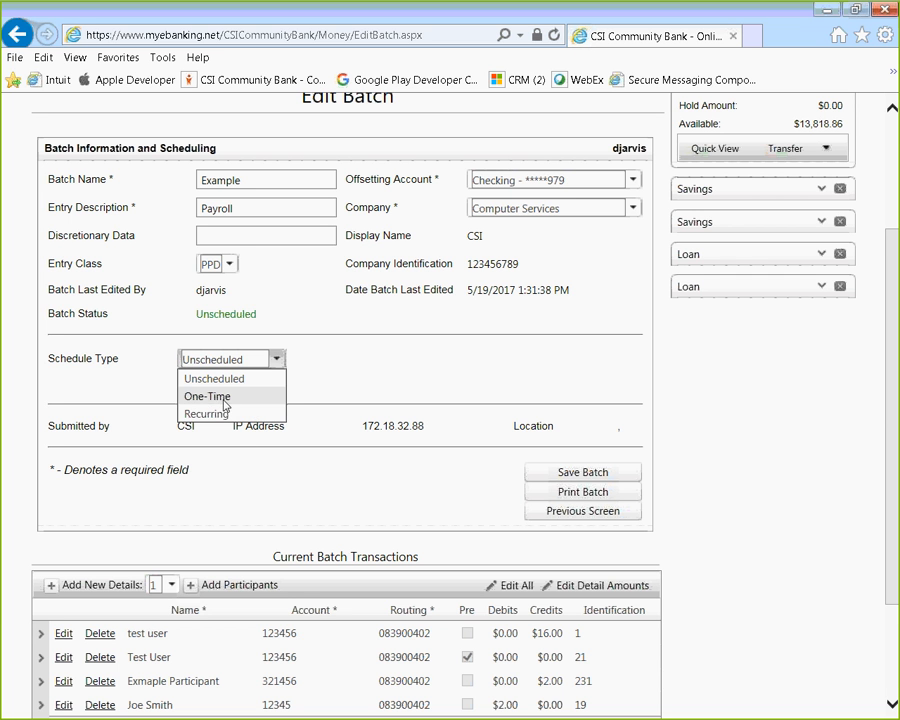
# Make the Example batch One-Time, picking 23 May 2017 as the effective date.
pyautogui.click(224, 398)
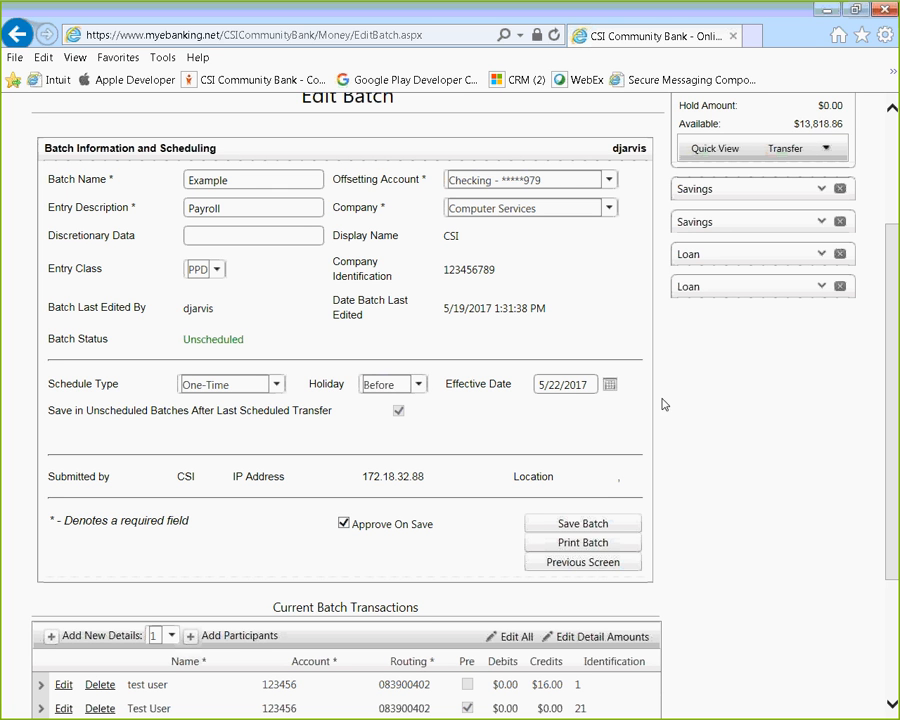
pyautogui.click(609, 385)
pyautogui.click(609, 385)
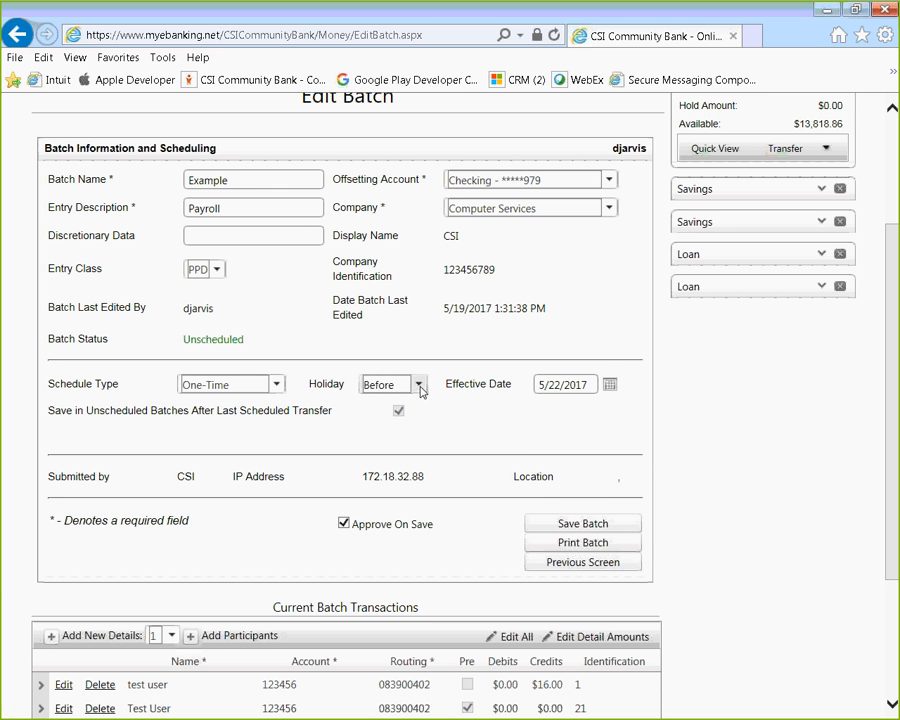
pyautogui.click(609, 385)
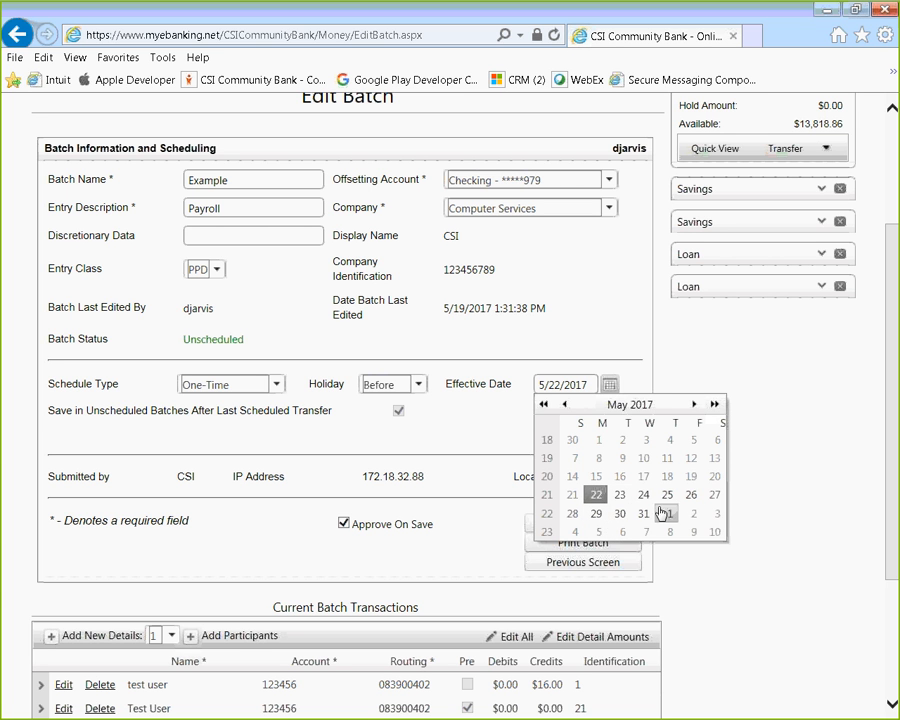
pyautogui.click(619, 494)
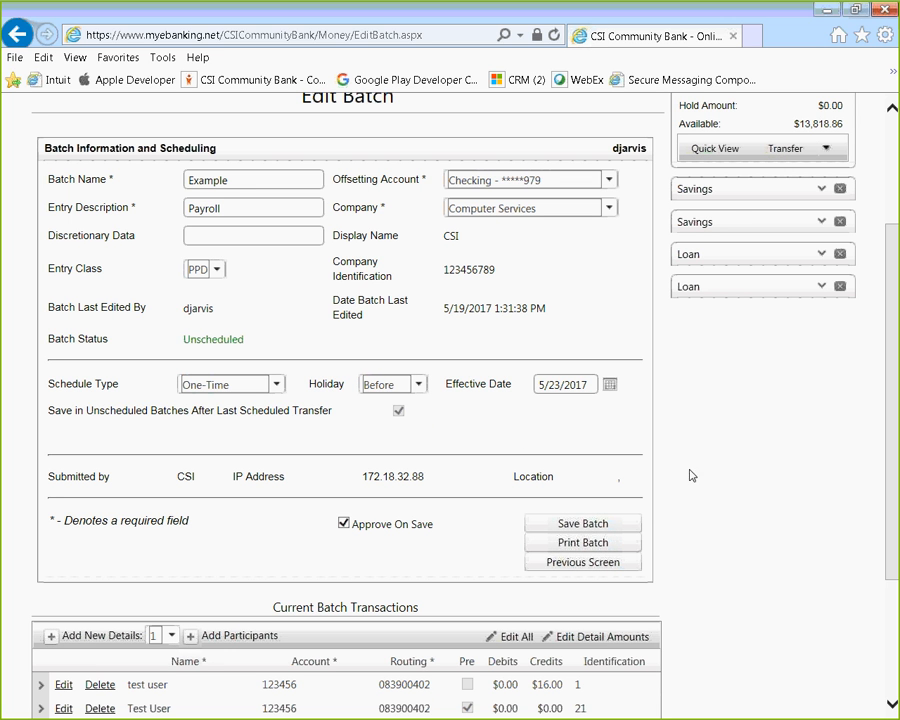
pyautogui.scroll(-2, 700, 465)
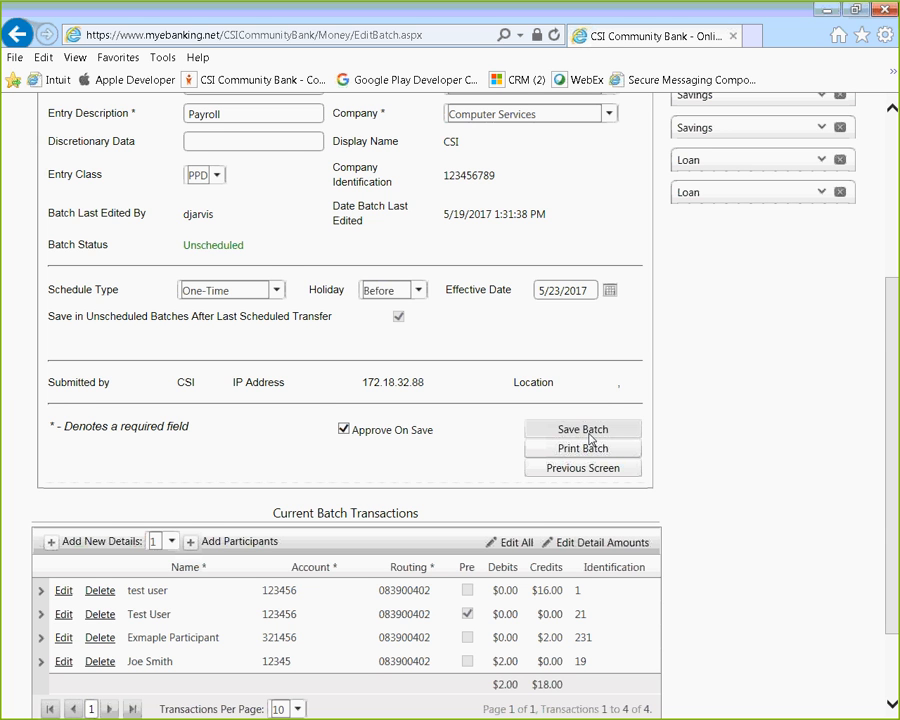
pyautogui.scroll(-2, 703, 398)
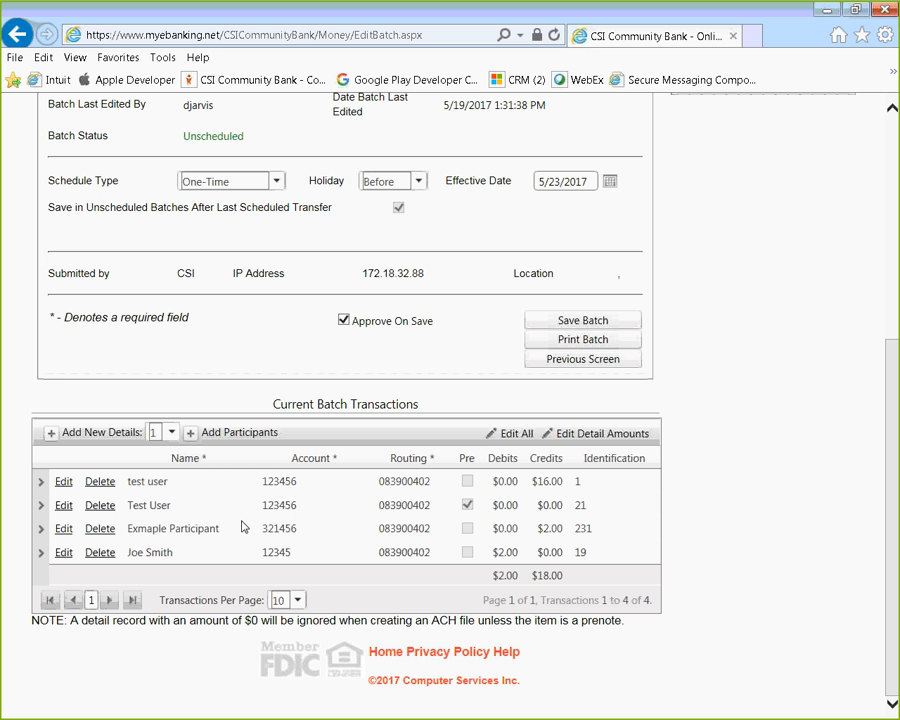
# Delete the third row, the participant's $2.00 credit, and confirm in the Delete Detail dialog.
pyautogui.click(98, 529)
pyautogui.click(395, 433)
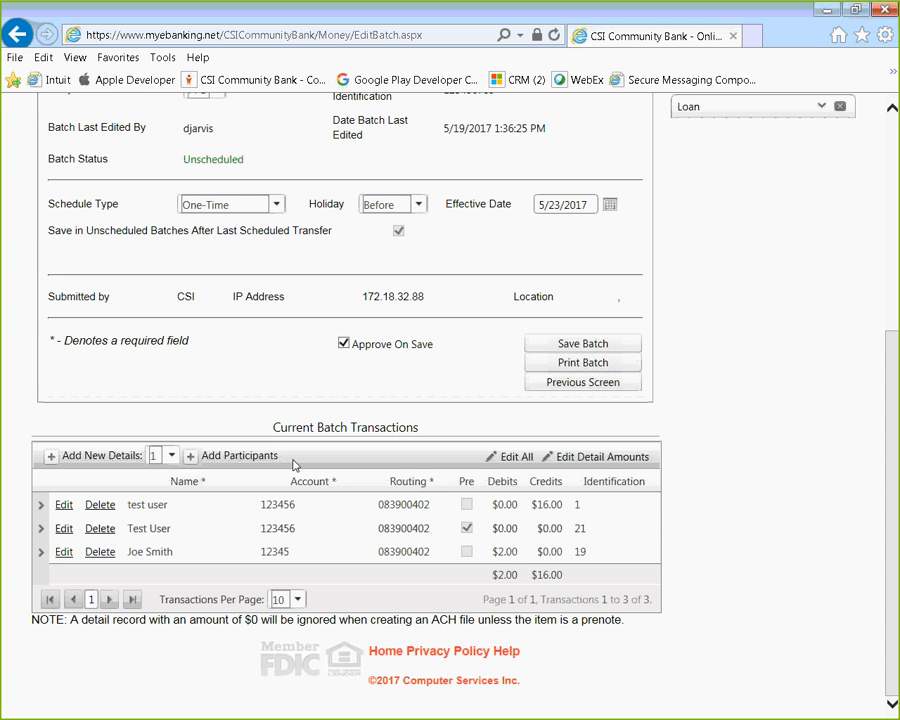
# Uncheck Approve On Save and save the One-Time Example batch effective 5/23/2017.
pyautogui.click(343, 343)
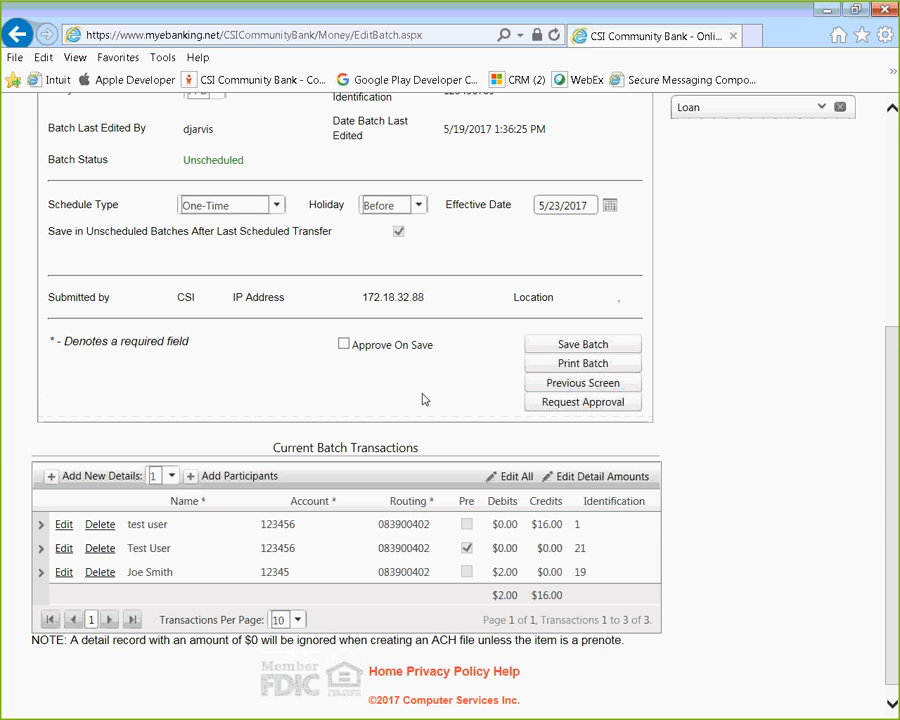
pyautogui.click(605, 350)
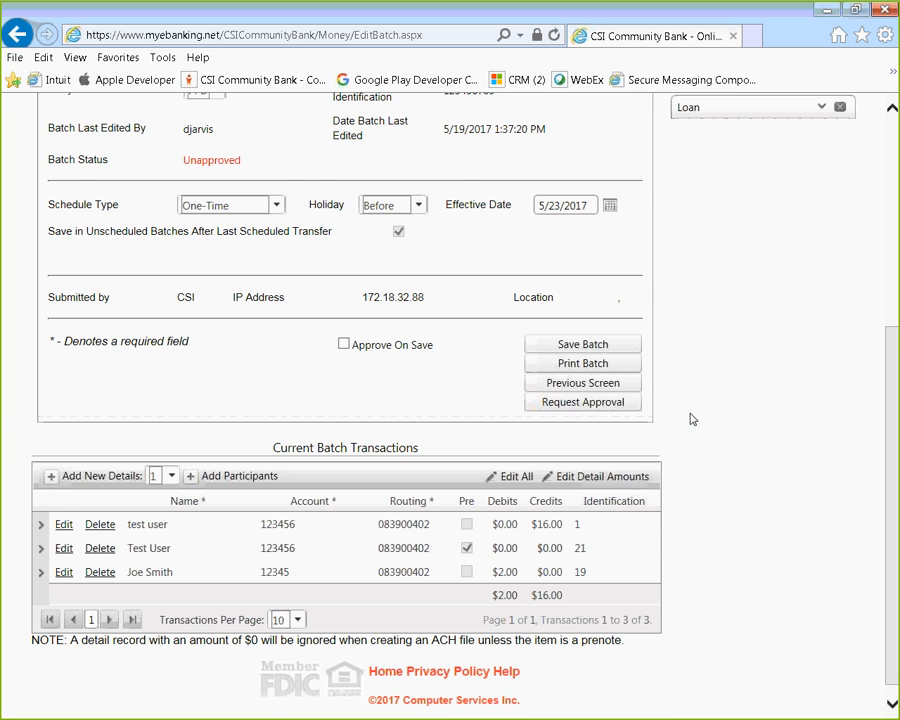
pyautogui.scroll(3, 690, 418)
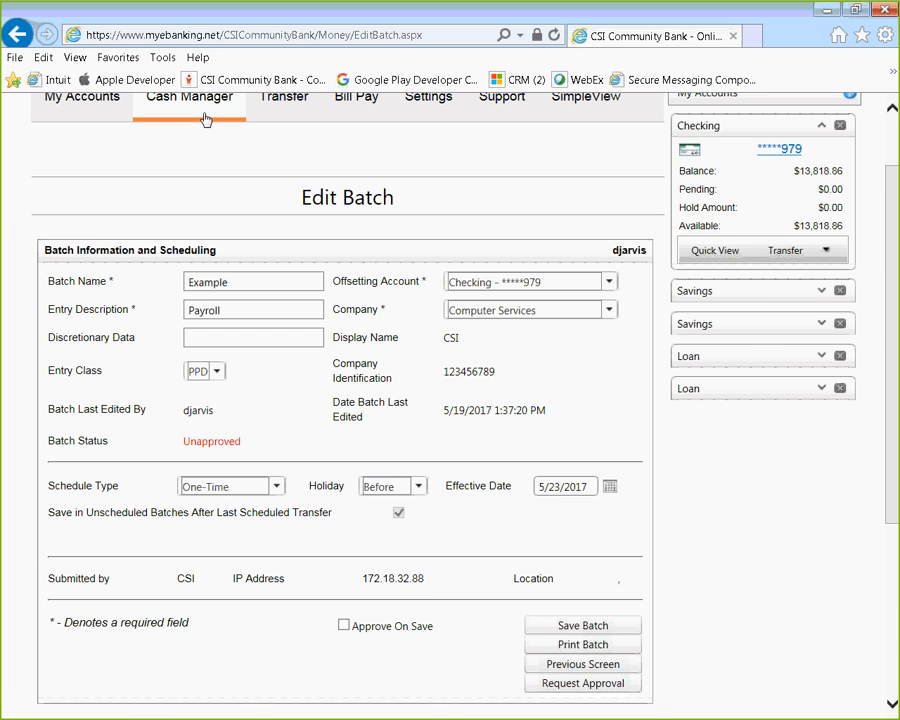
# View ACH Current Batches, showing Example scheduled 05/23/2017, $2.00 debits, $16.00 credits, Unapproved.
pyautogui.moveTo(200, 110)
pyautogui.click(210, 431)
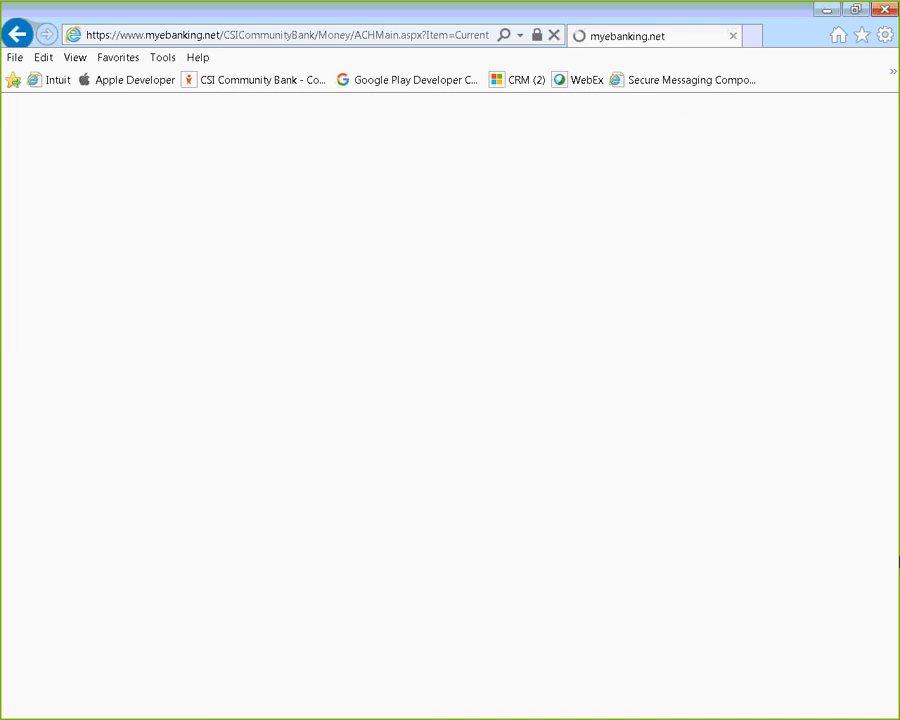
pyautogui.scroll(-3, 729, 594)
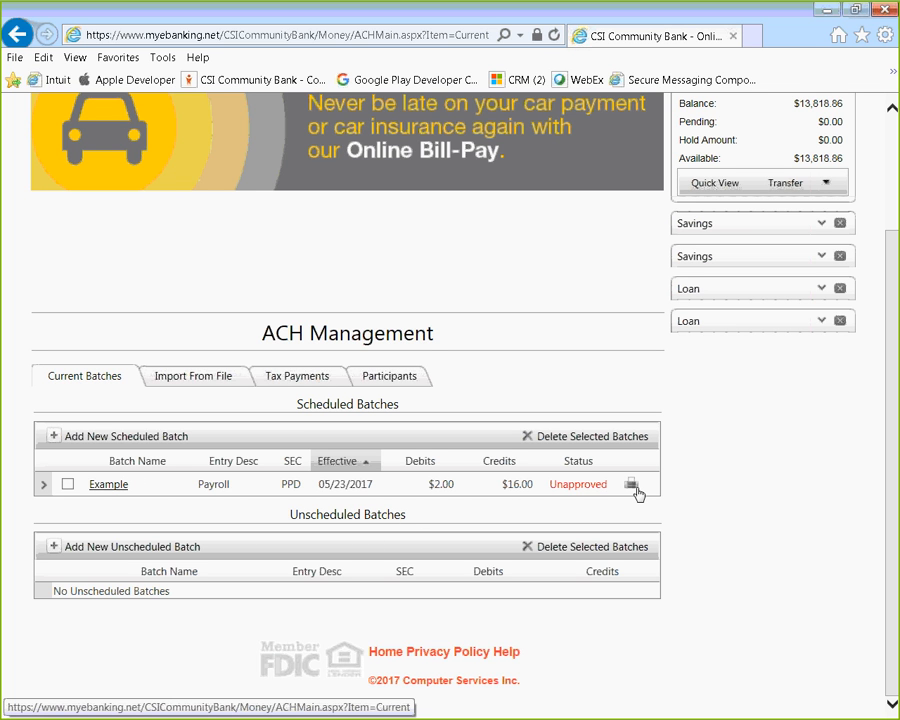
pyautogui.click(43, 483)
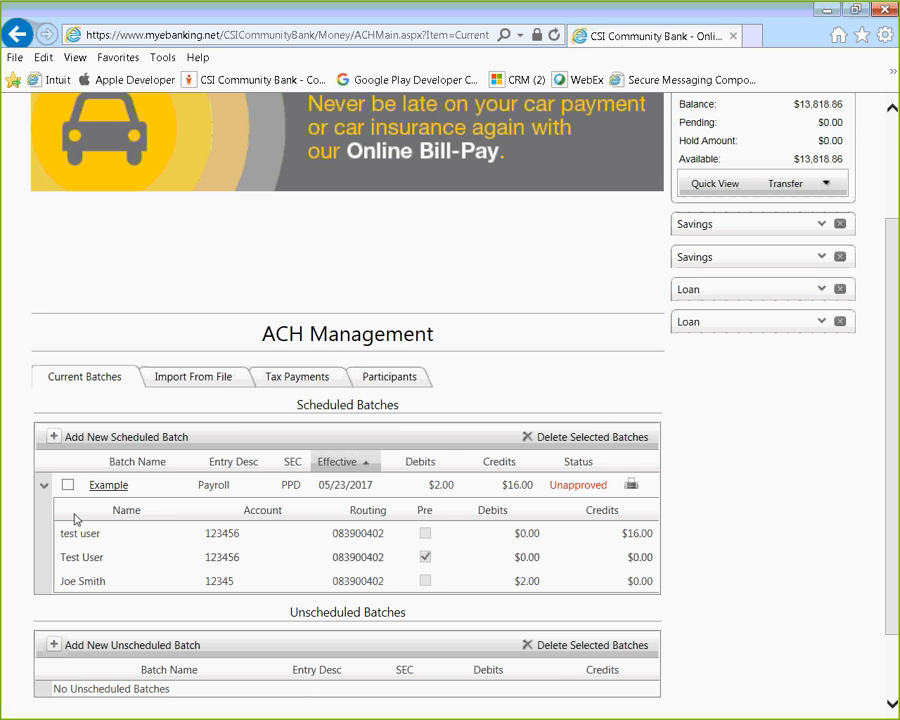
pyautogui.scroll(-2, 142, 606)
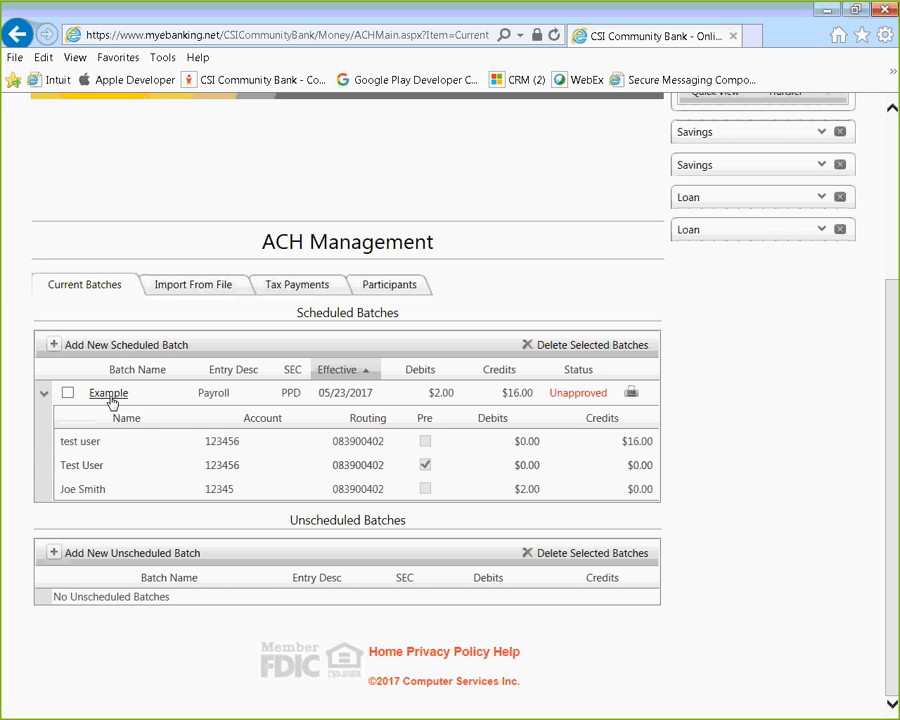
pyautogui.click(46, 396)
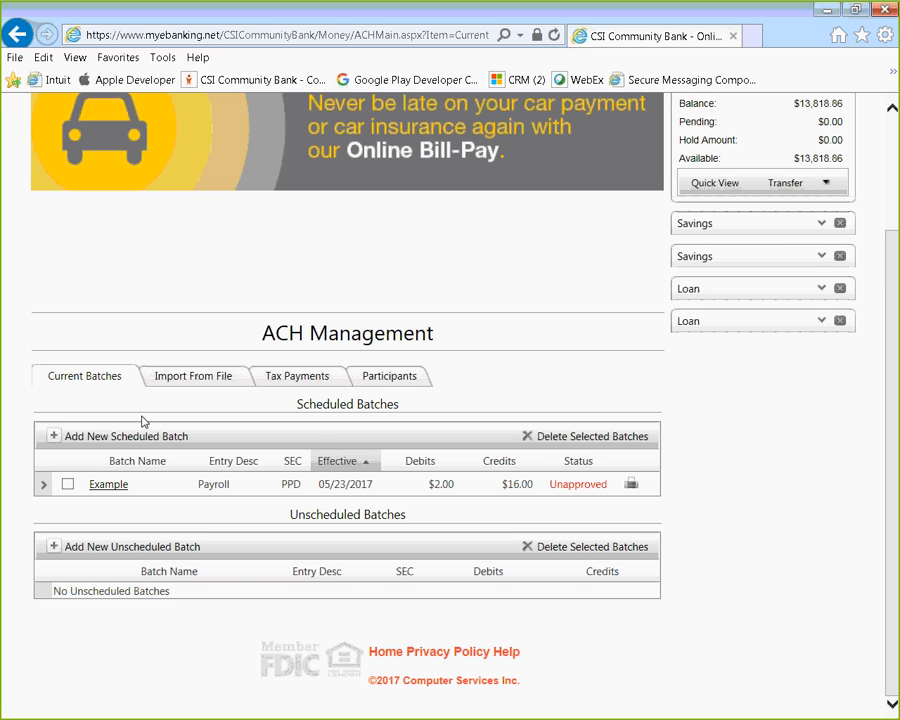
# Resave the Example batch with Approve On Save checked, then view it Approved in Current Batches.
pyautogui.click(119, 487)
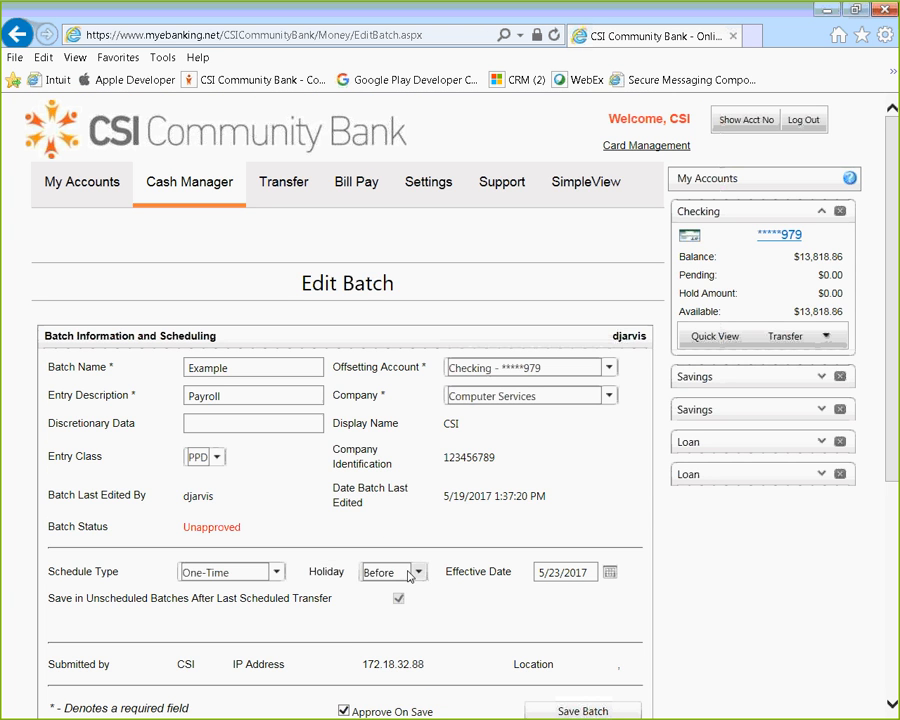
pyautogui.scroll(-2, 420, 603)
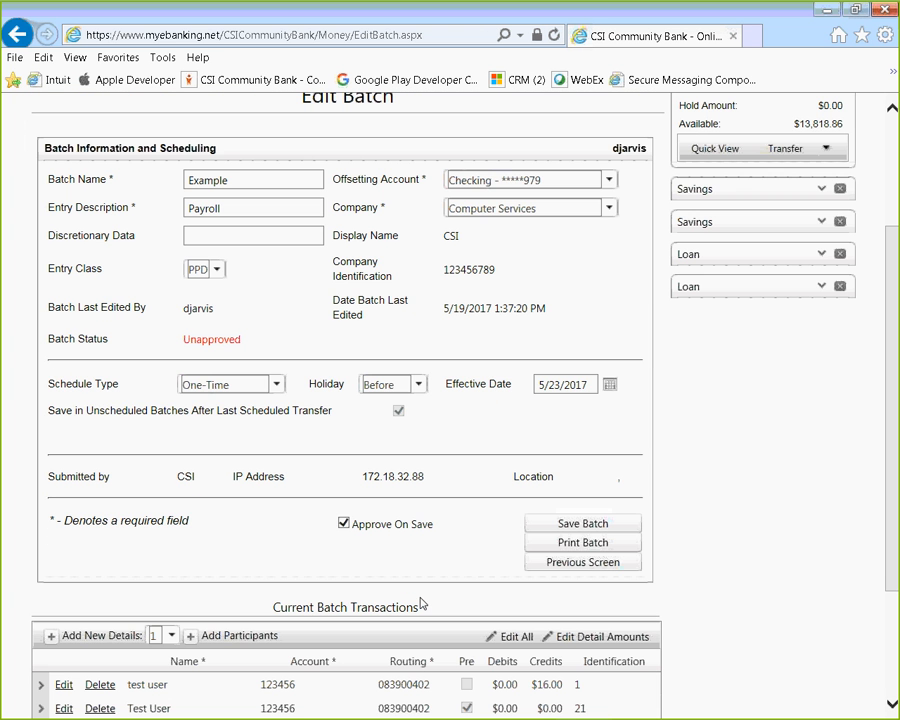
pyautogui.click(589, 528)
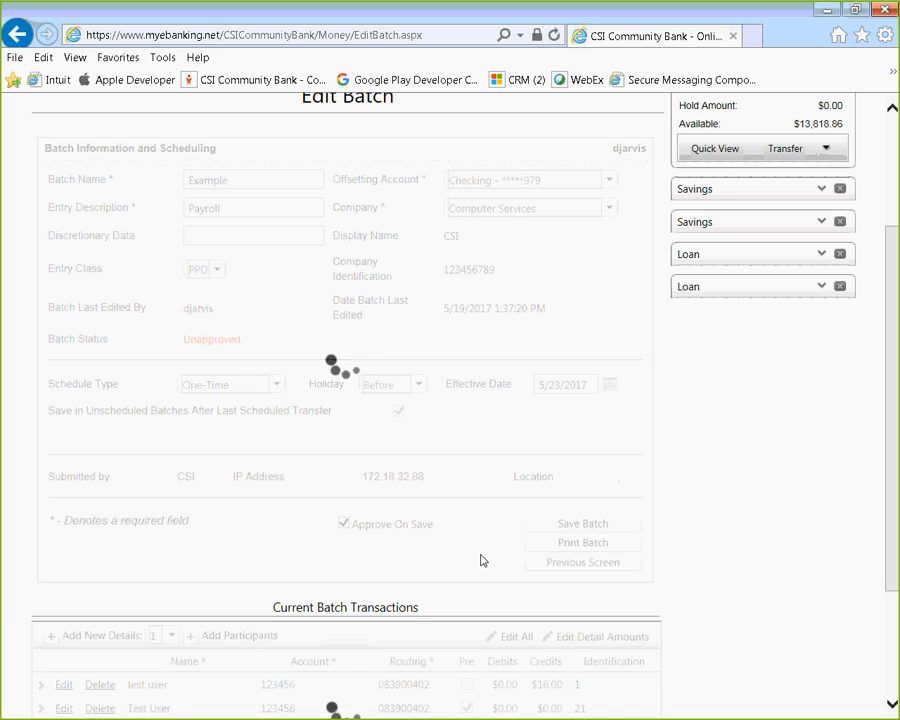
pyautogui.moveTo(167, 199)
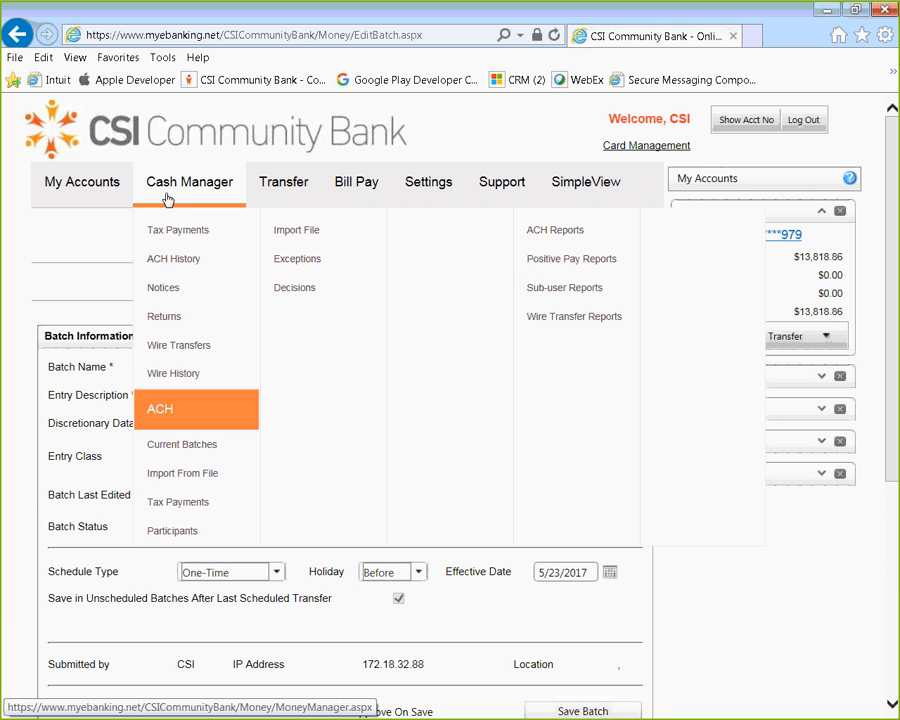
pyautogui.click(200, 507)
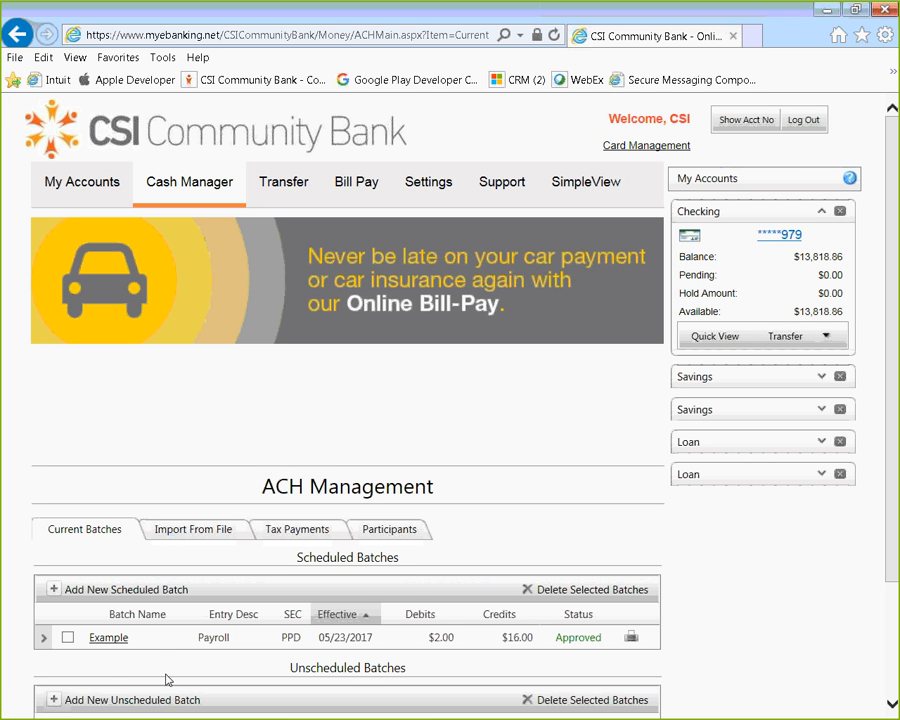
# Resave the Example batch with Approve On Save unchecked, then see it Unapproved in Current Batches.
pyautogui.click(111, 638)
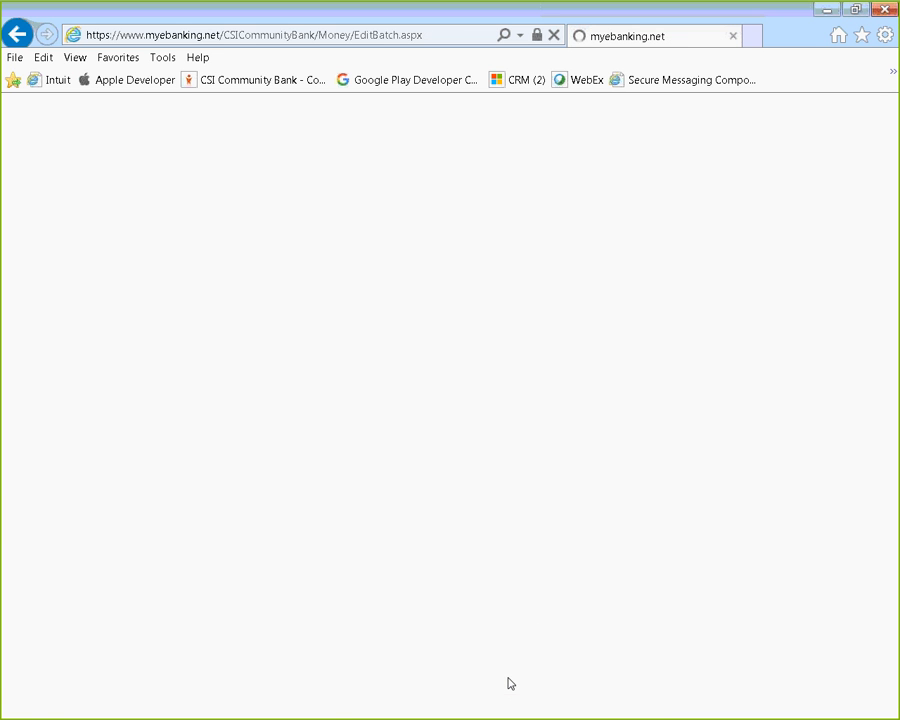
pyautogui.scroll(-3, 341, 527)
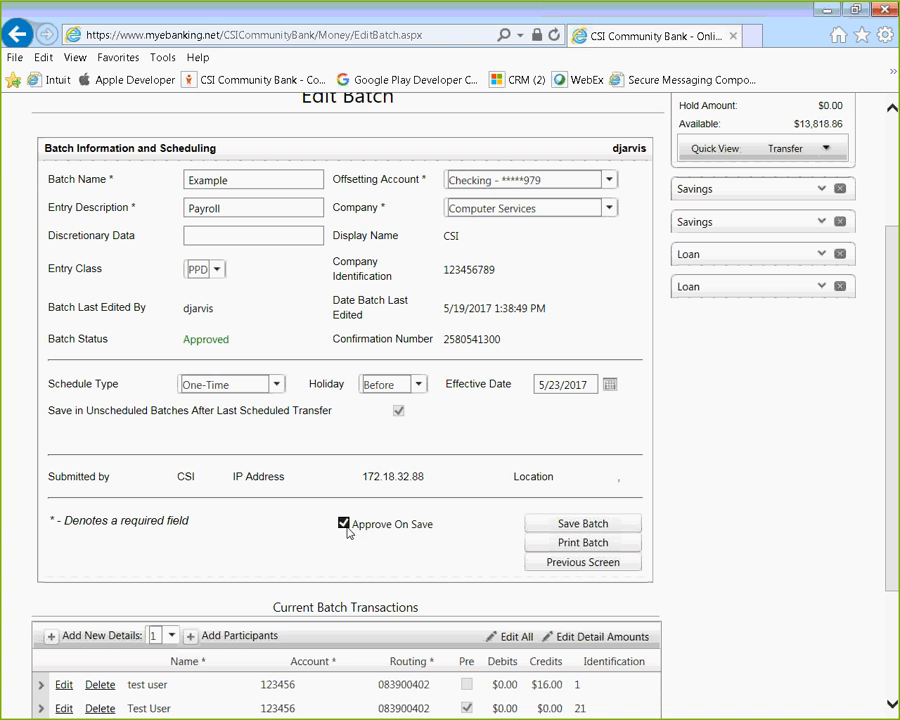
pyautogui.click(344, 524)
pyautogui.click(600, 528)
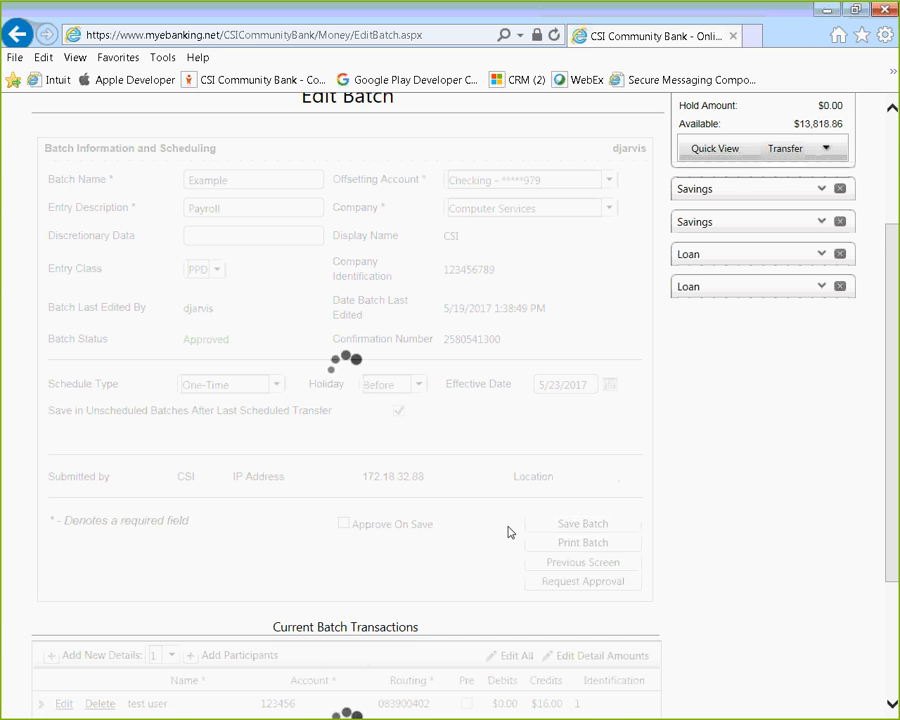
pyautogui.moveTo(172, 200)
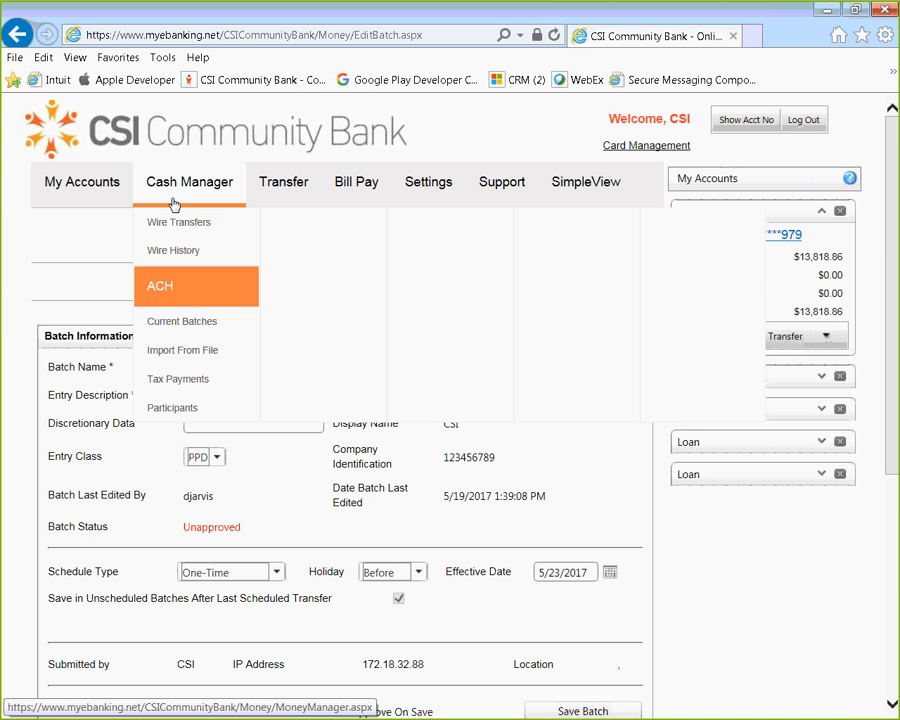
pyautogui.click(170, 508)
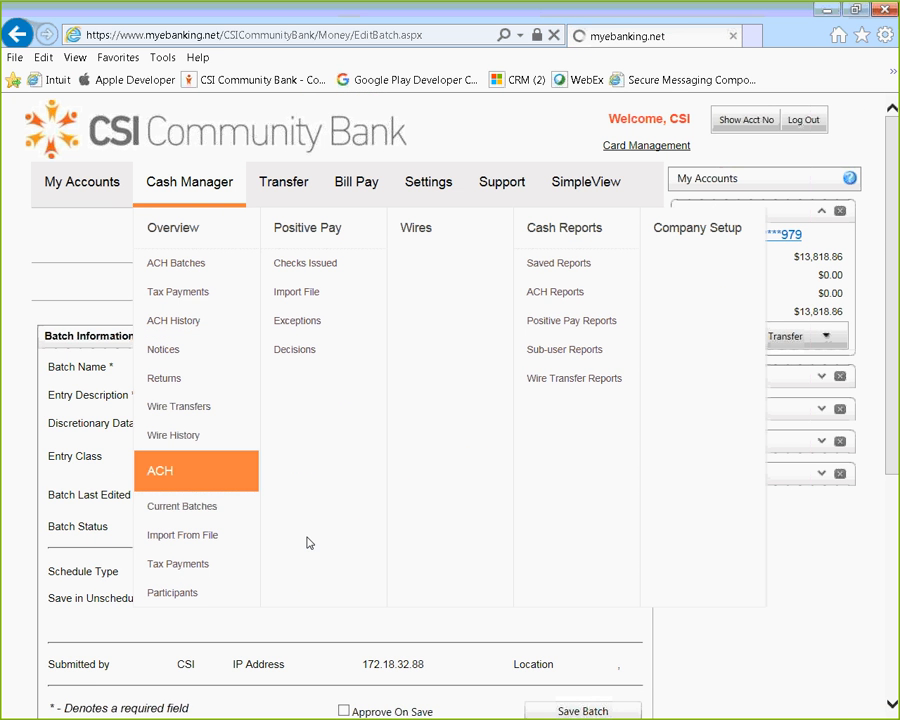
pyautogui.scroll(-2, 418, 522)
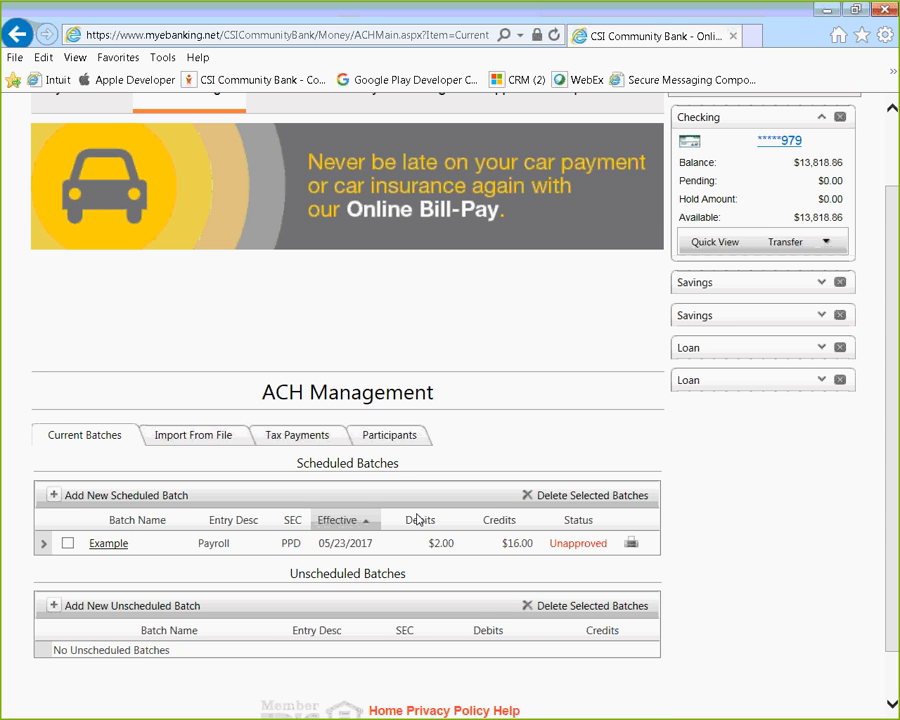